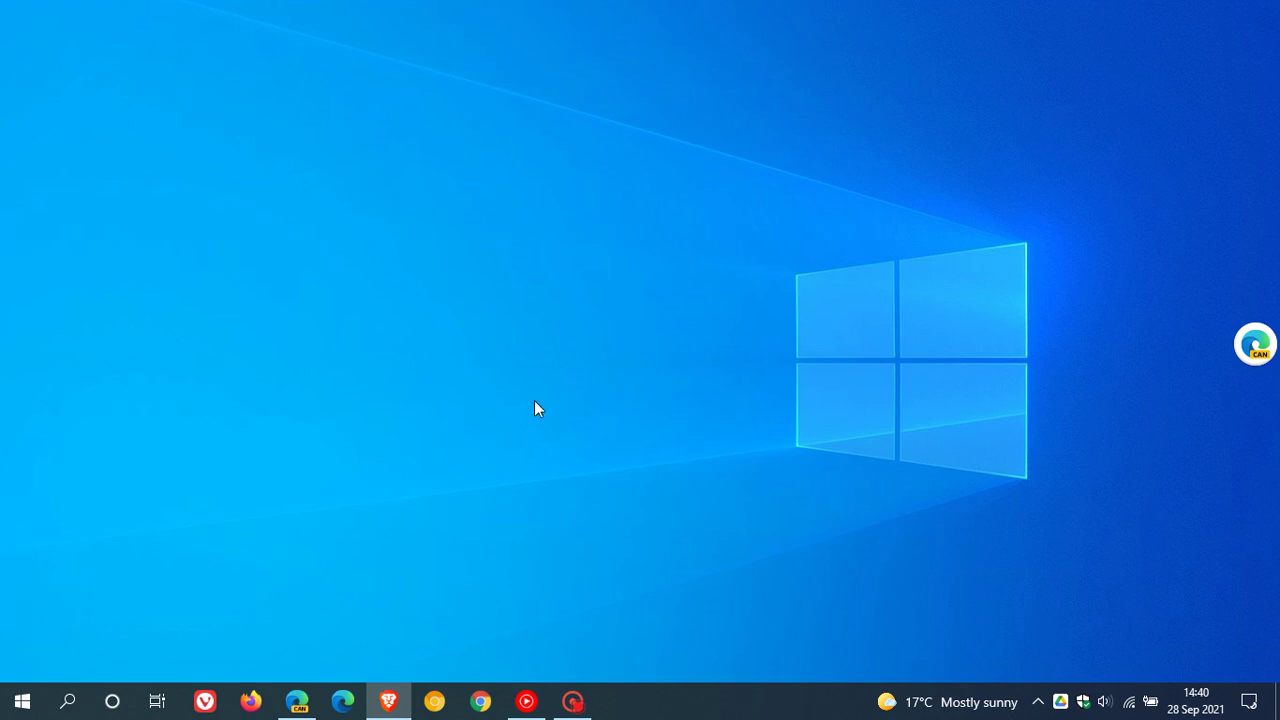
Step: Launch Edge Canary and open its Settings page from the Settings and more menu
left_click(297, 701)
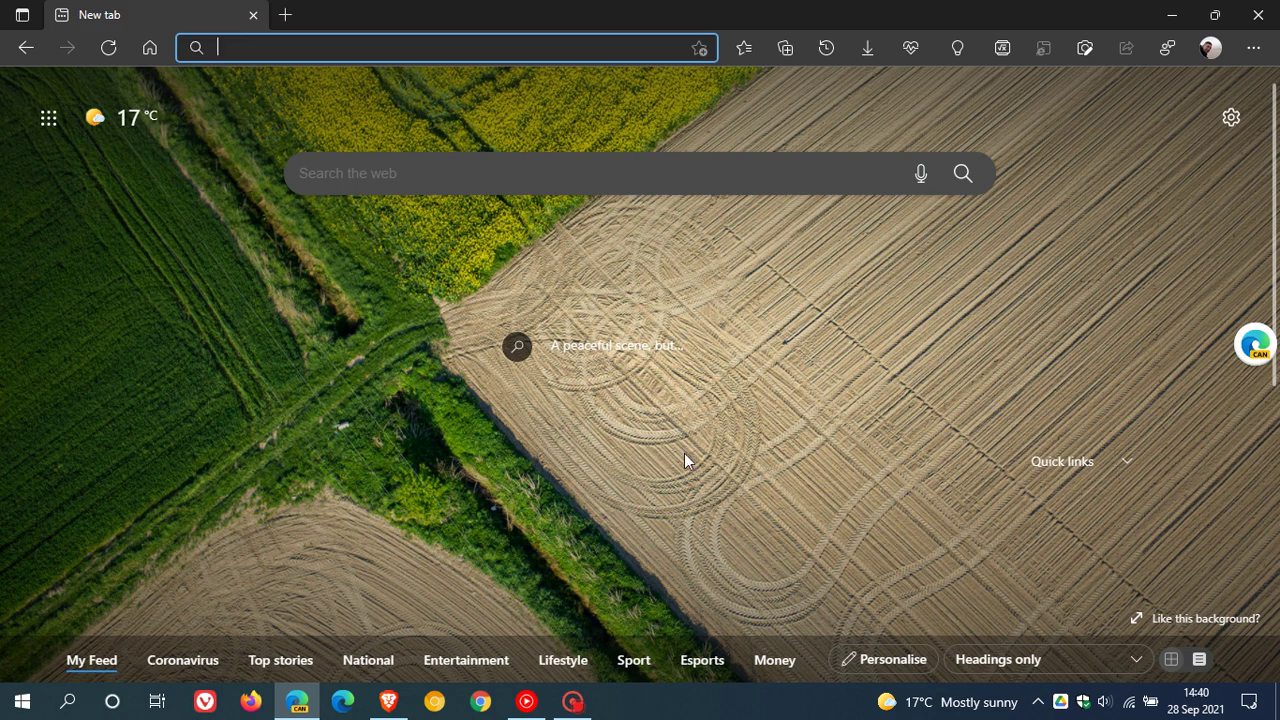
mouse_move(728, 343)
left_click(1256, 48)
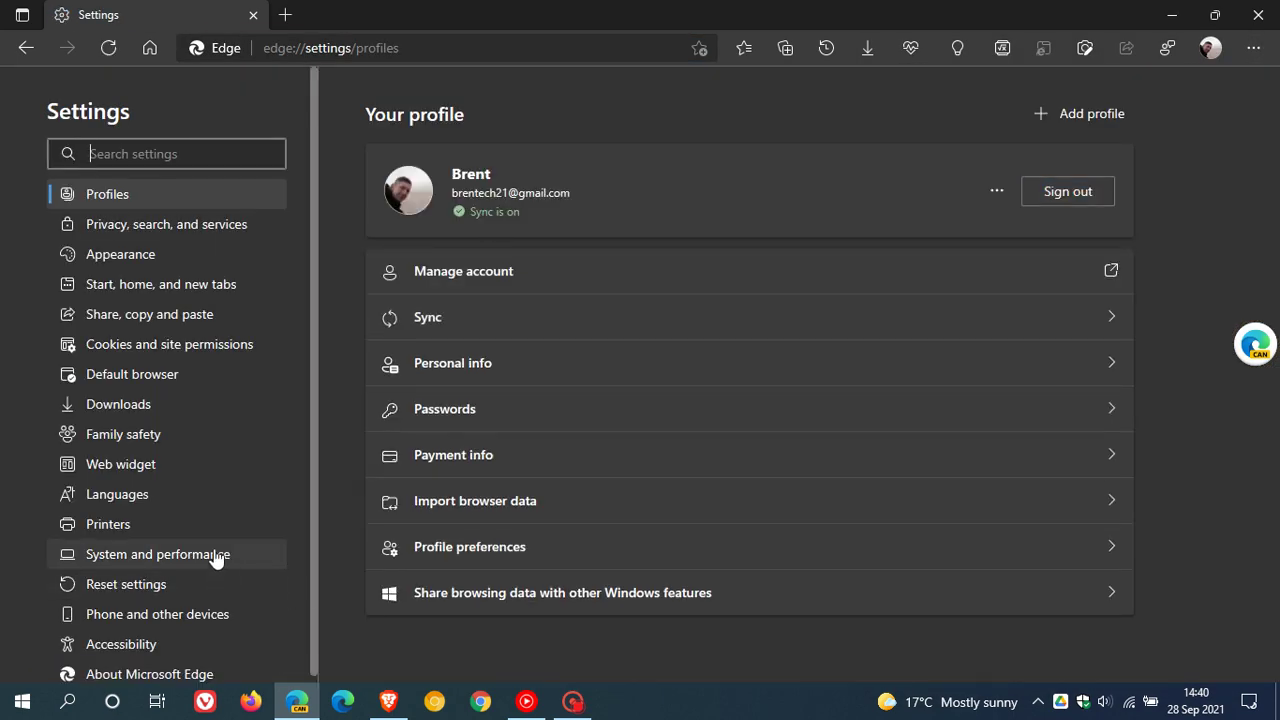
Step: Show the Web widget settings and briefly check the taskbar news and weather flyout
left_click(143, 468)
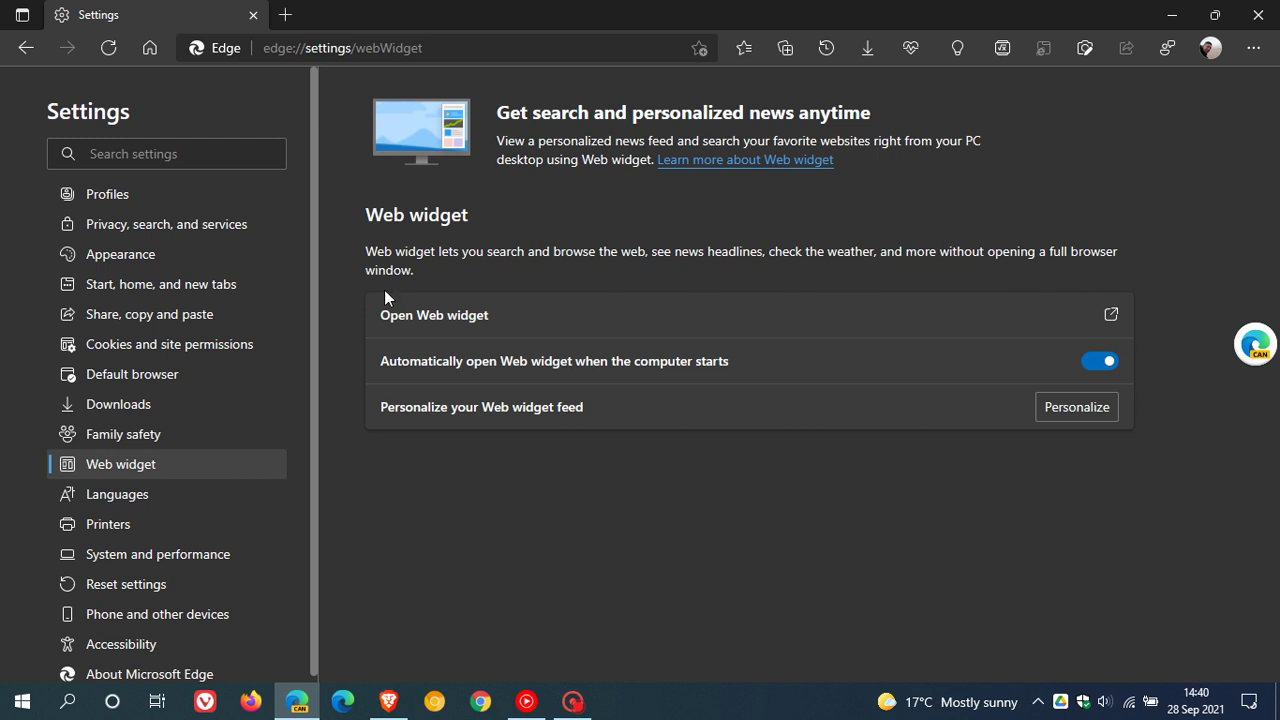
left_click(953, 705)
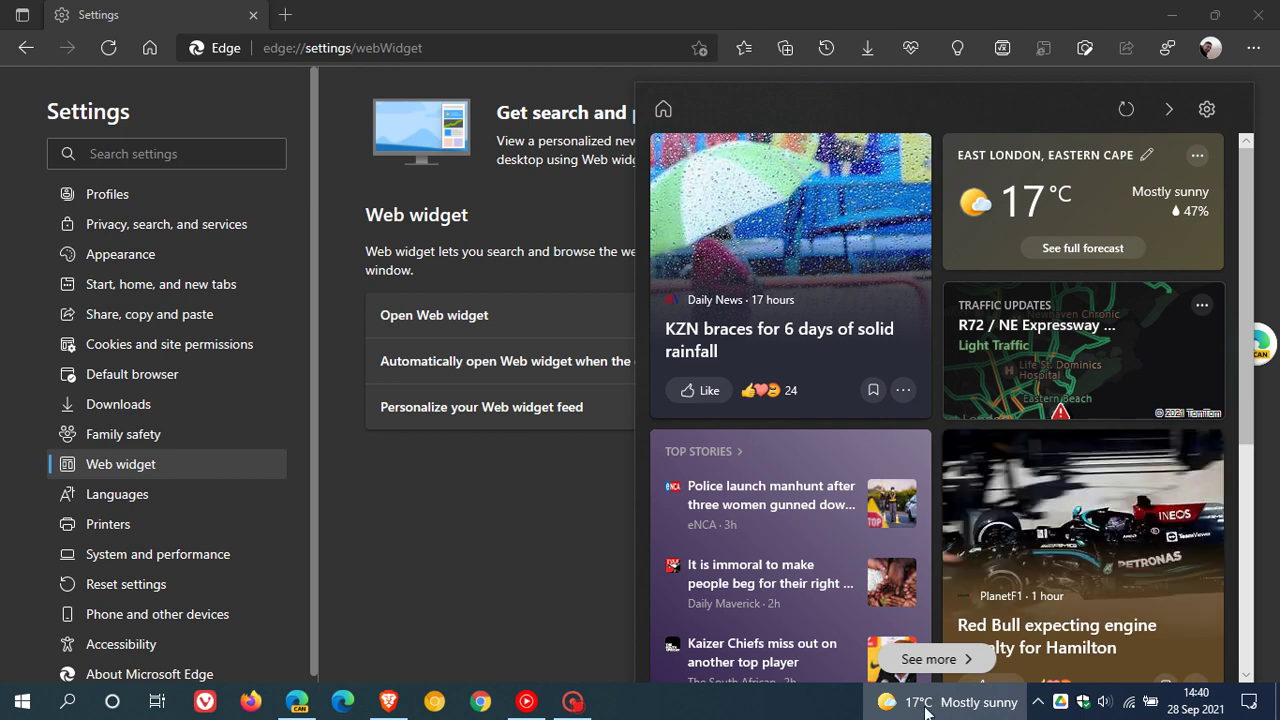
left_click(948, 710)
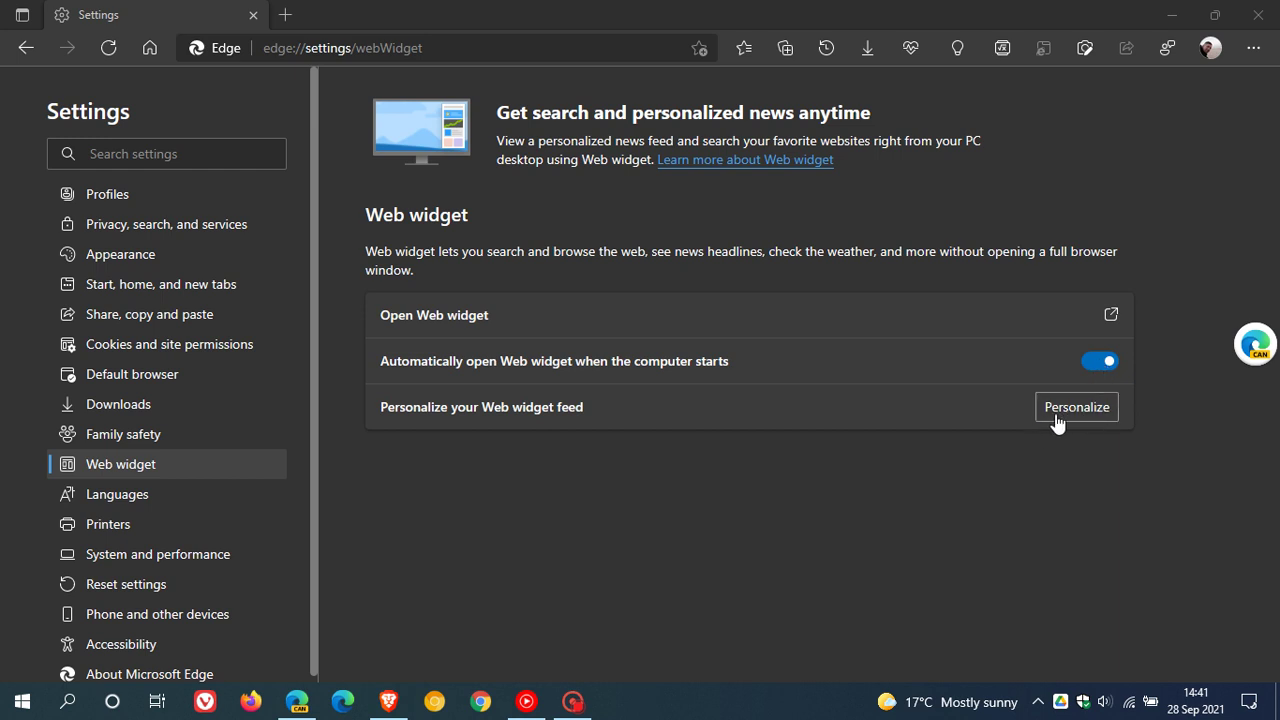
Step: Return to the new tab page, minimize Edge, and open the desktop Web widget to browse its news feed
left_click(155, 50)
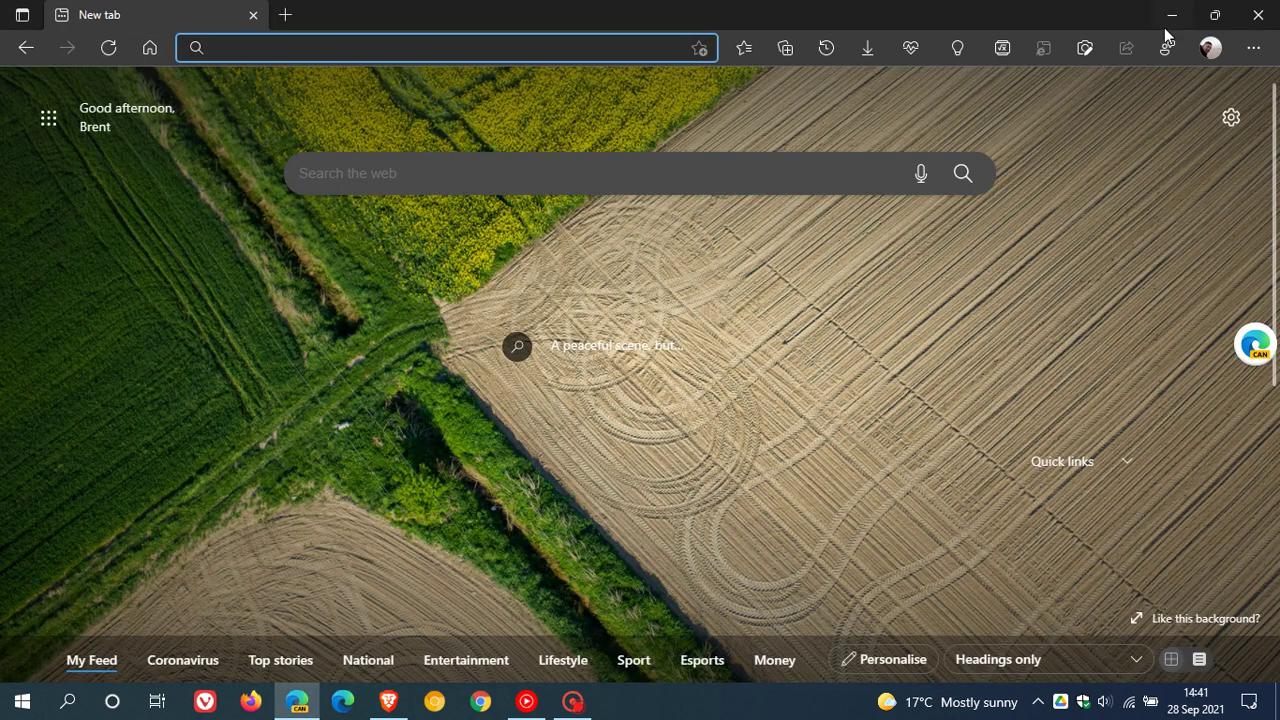
left_click(1171, 21)
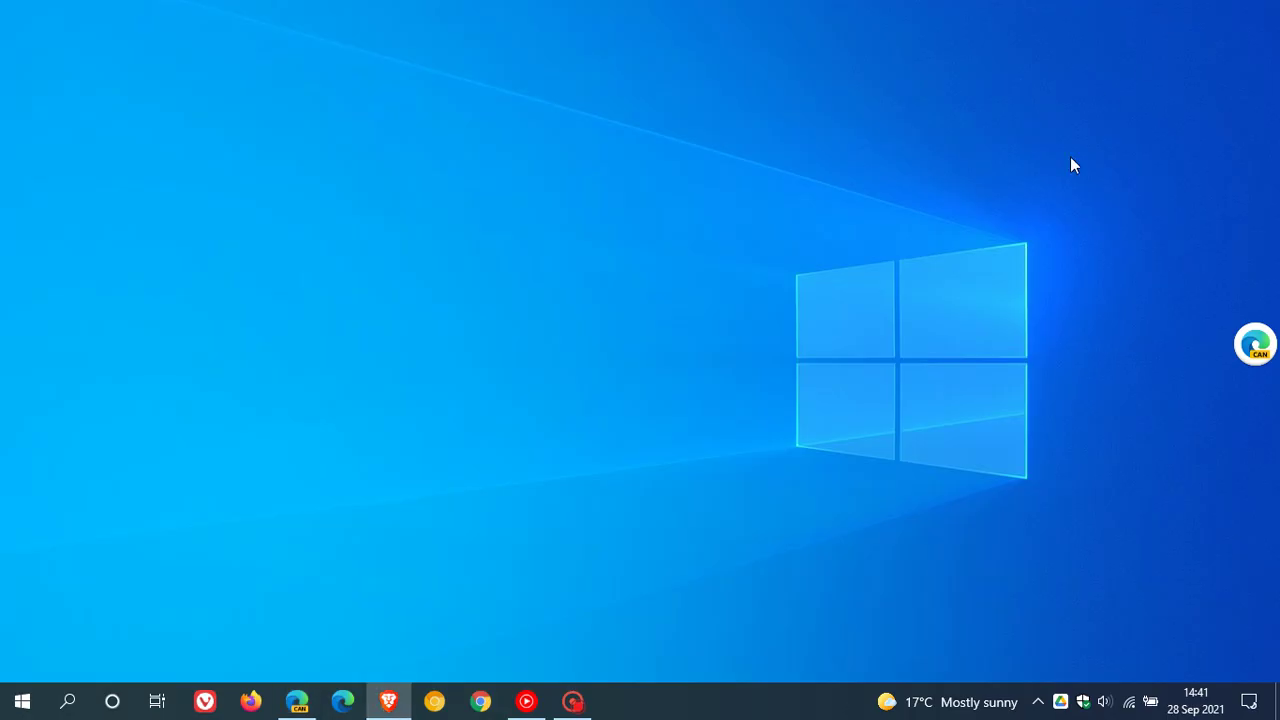
left_click(1255, 347)
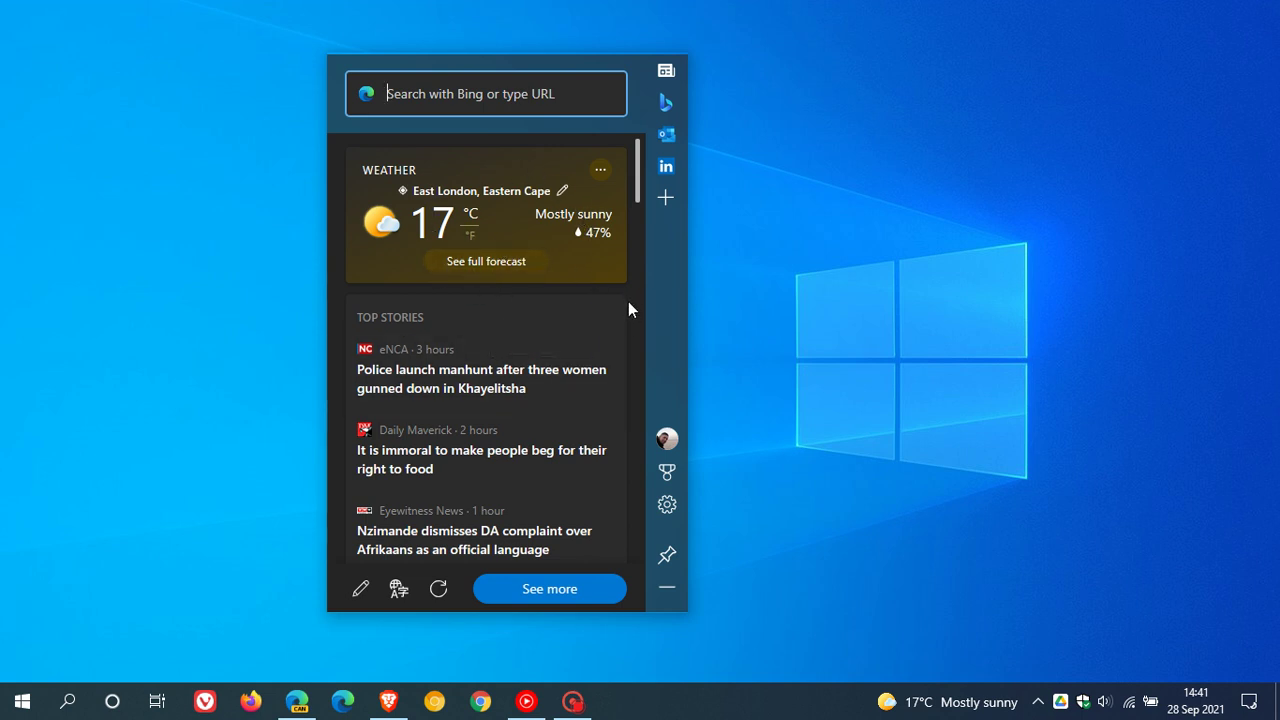
mouse_move(540, 351)
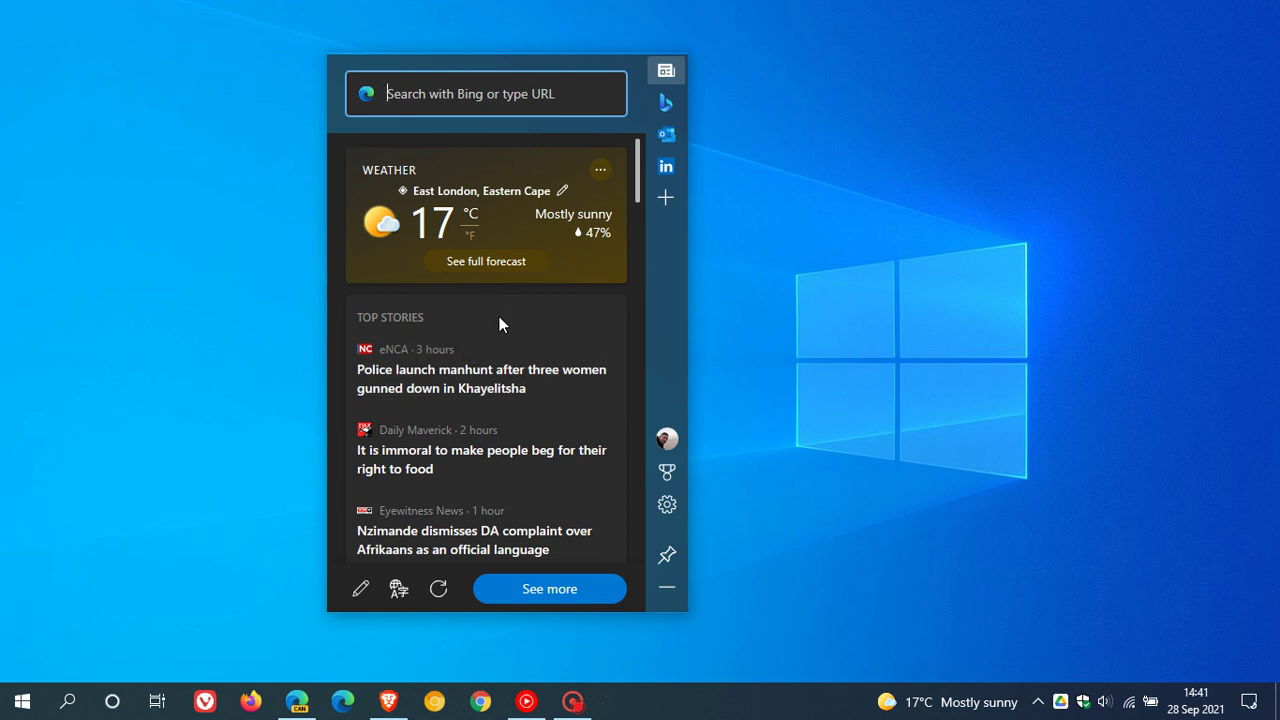
scroll(505, 312, "down", 5)
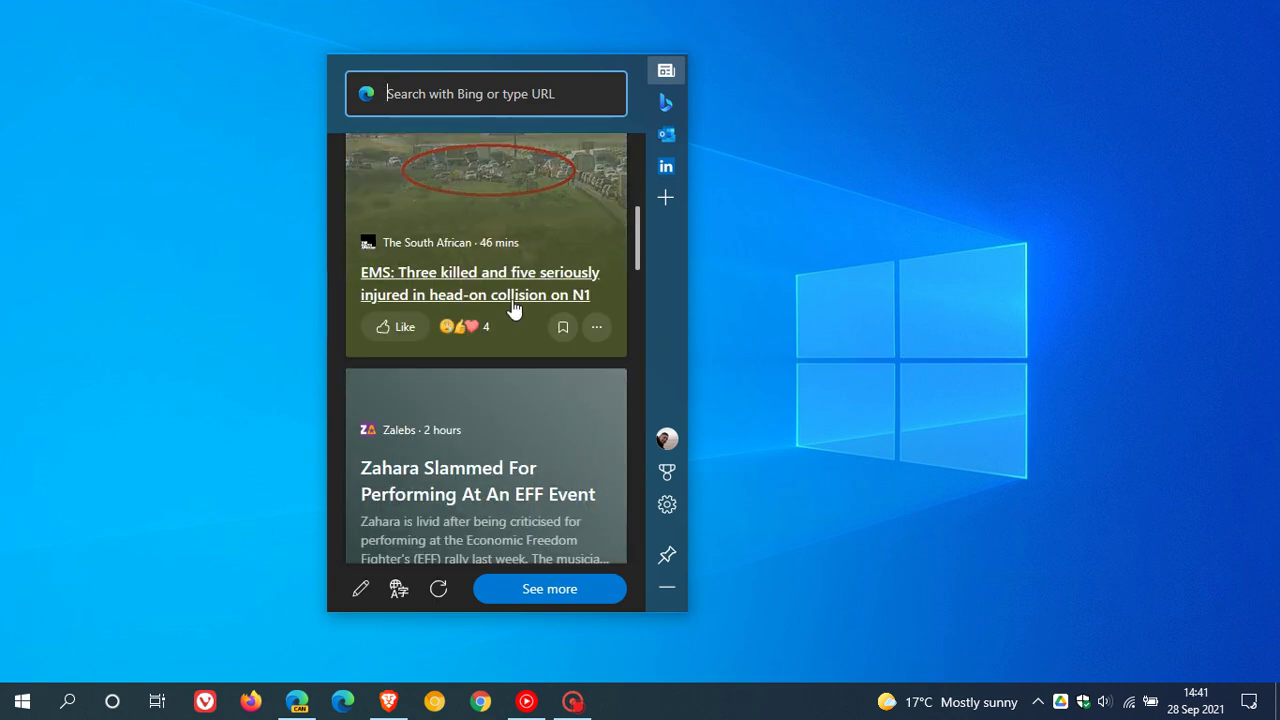
scroll(530, 272, "up", 5)
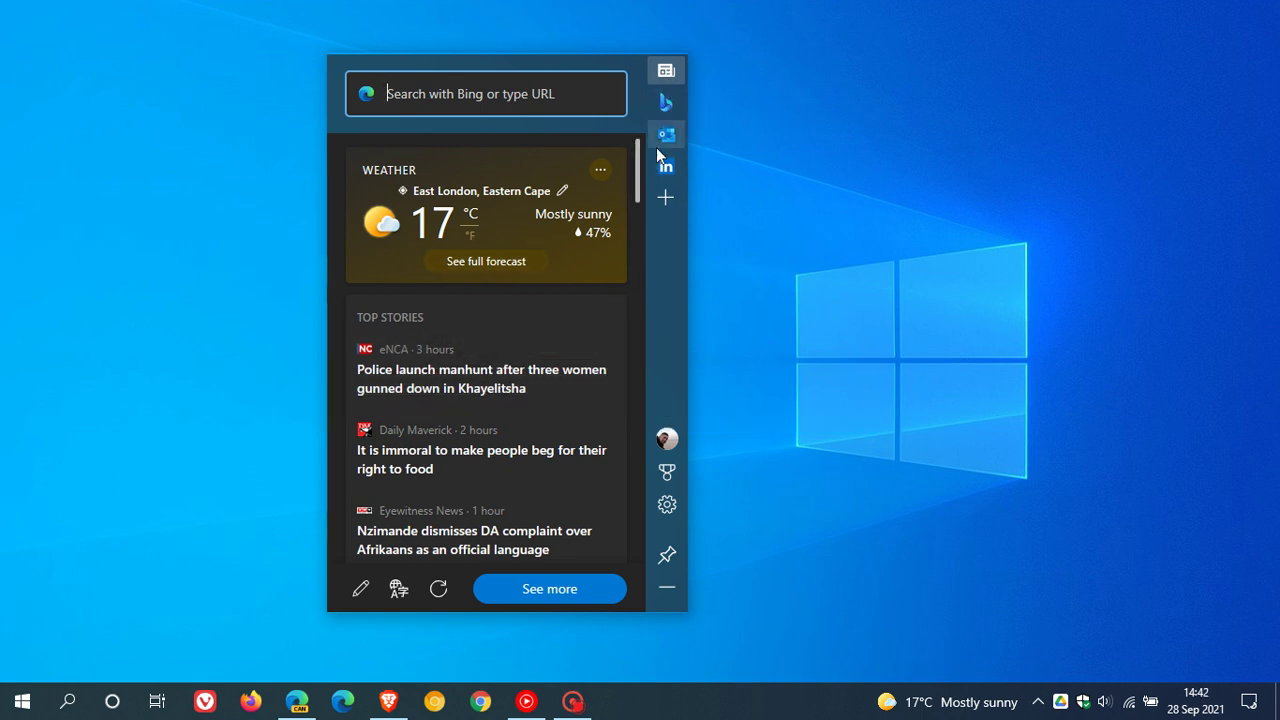
left_click(666, 104)
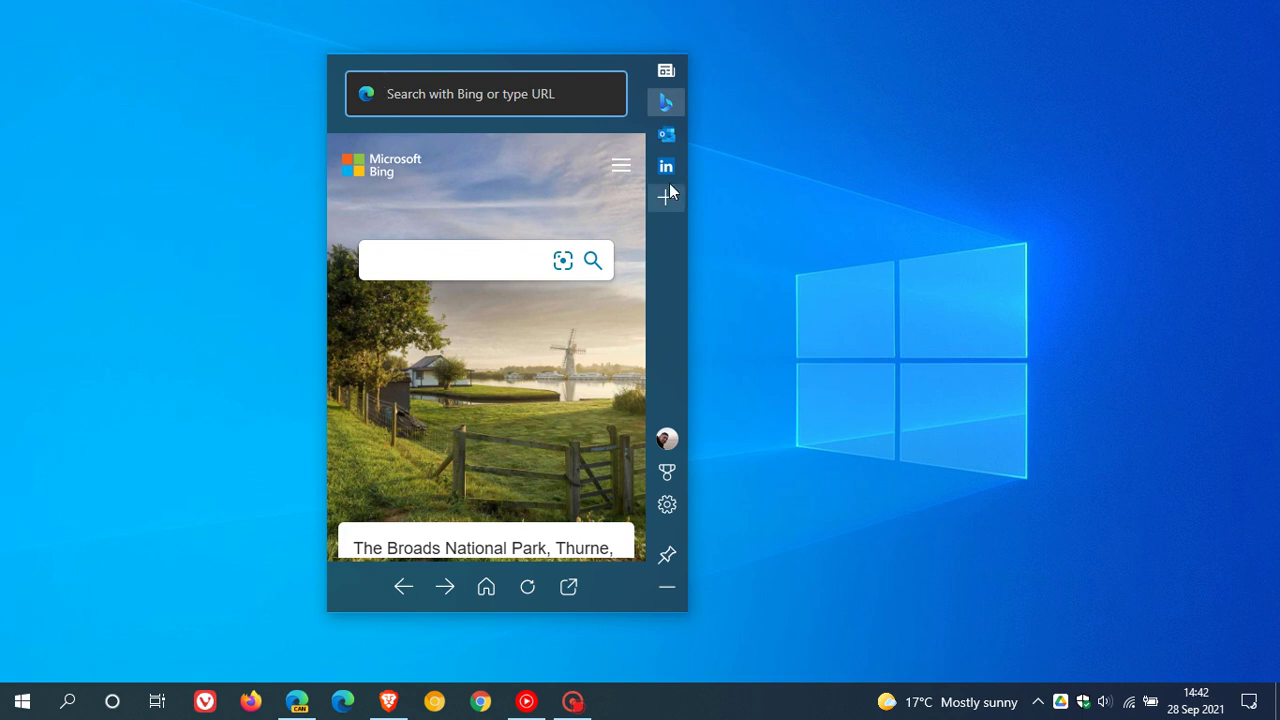
left_click(666, 138)
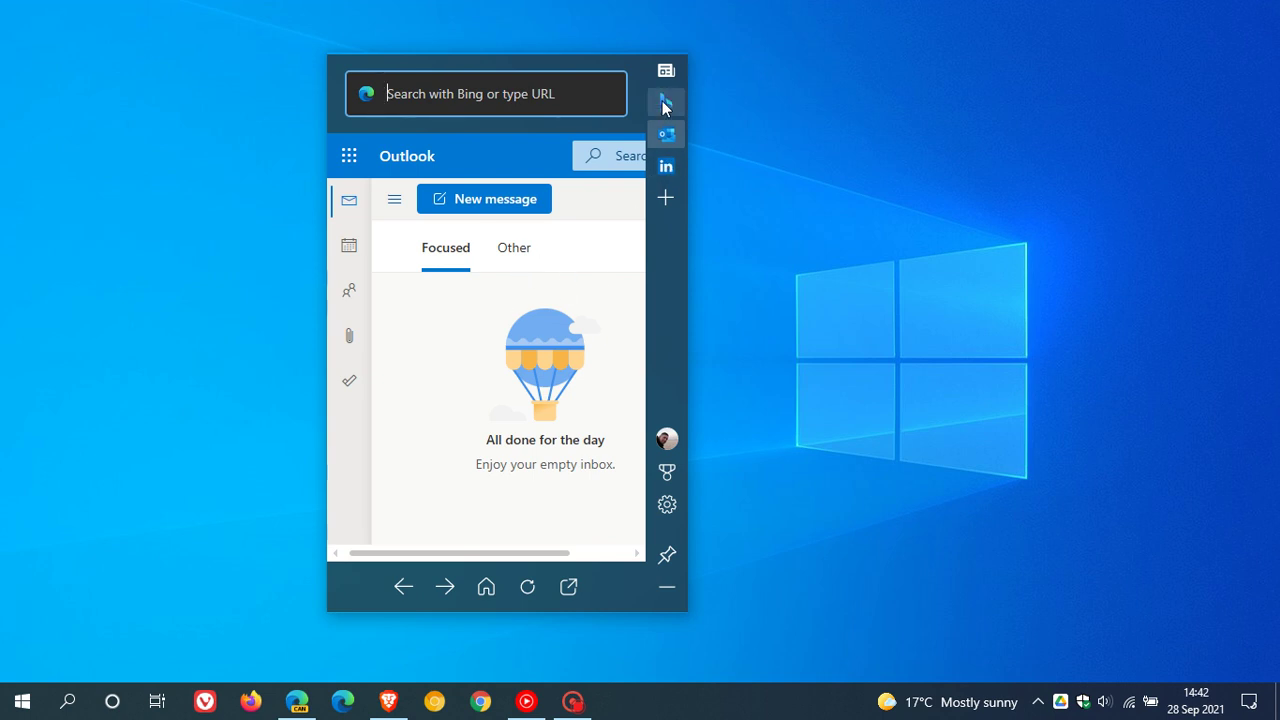
left_click(667, 167)
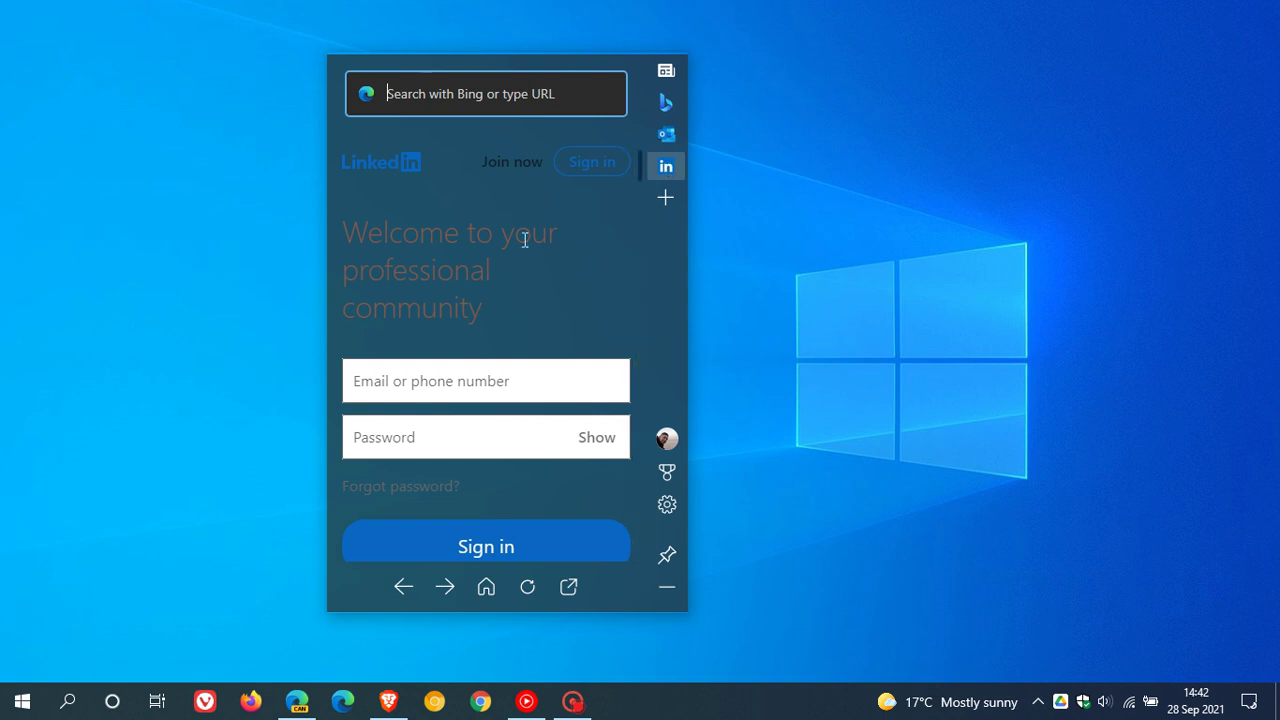
left_click(664, 200)
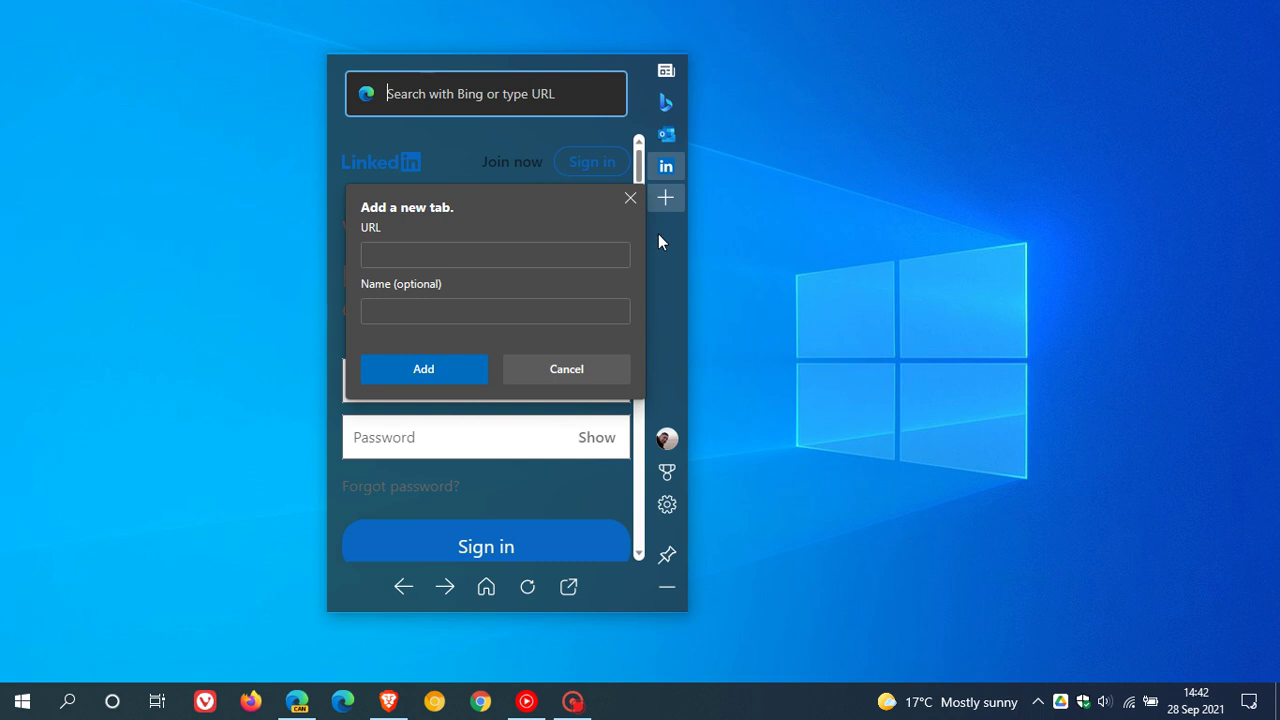
left_click(672, 70)
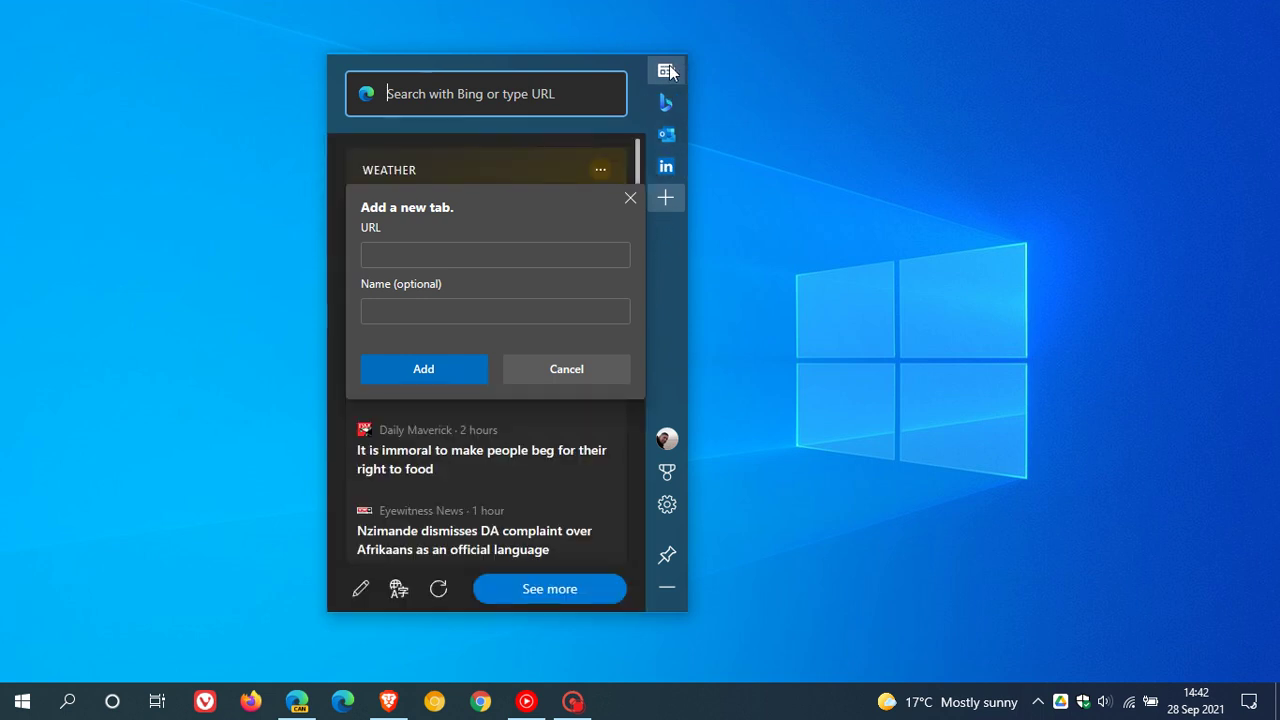
left_click(594, 369)
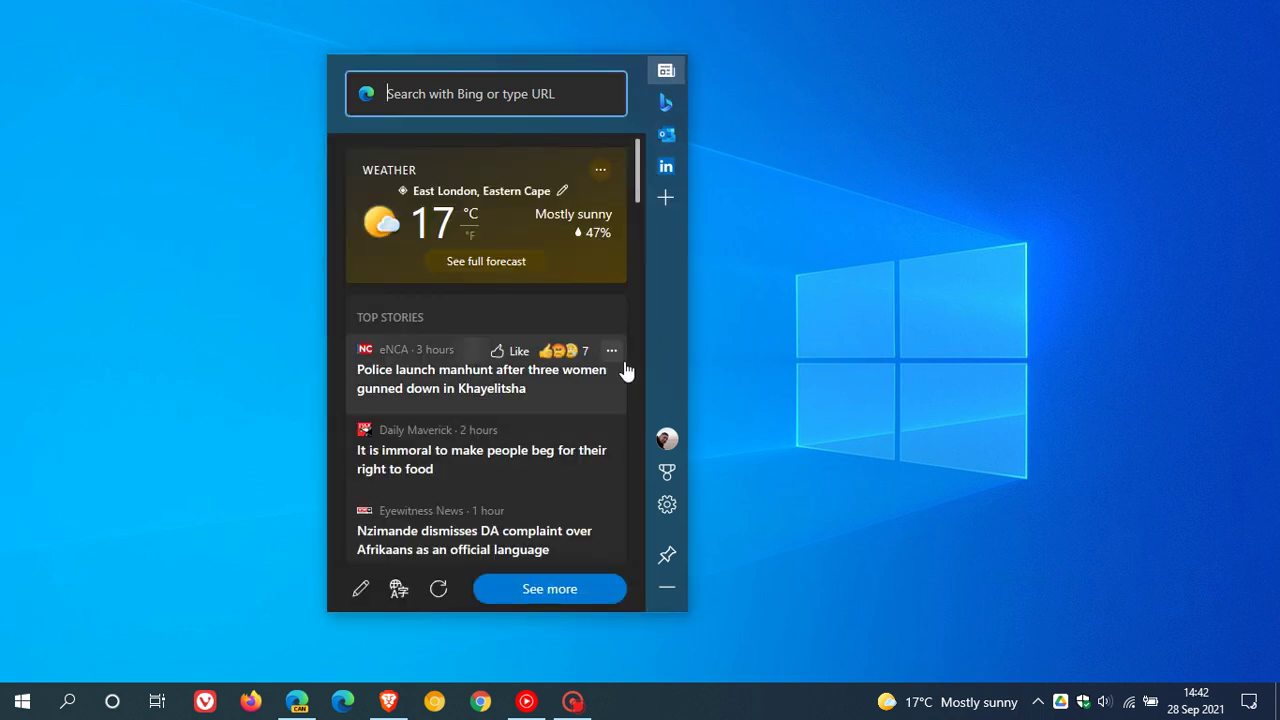
Step: Check the profile list, try the search-only layout, then return the widget to vertical layout
left_click(667, 440)
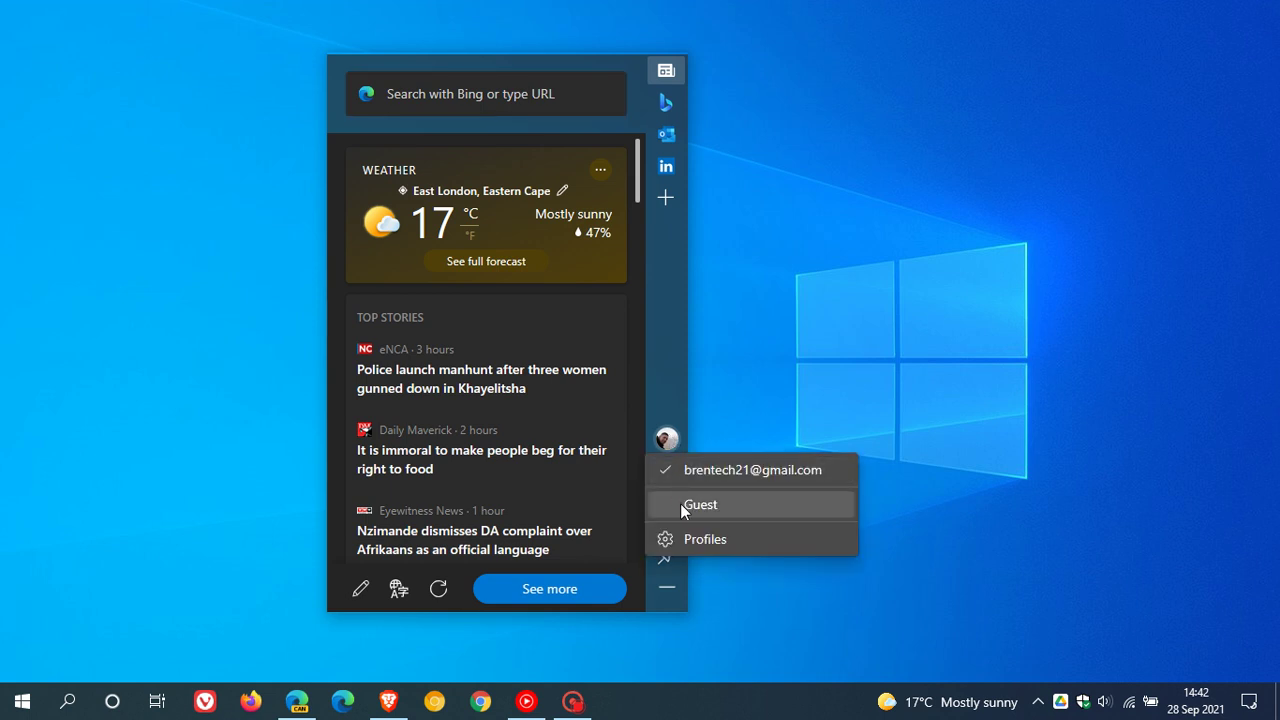
left_click(669, 363)
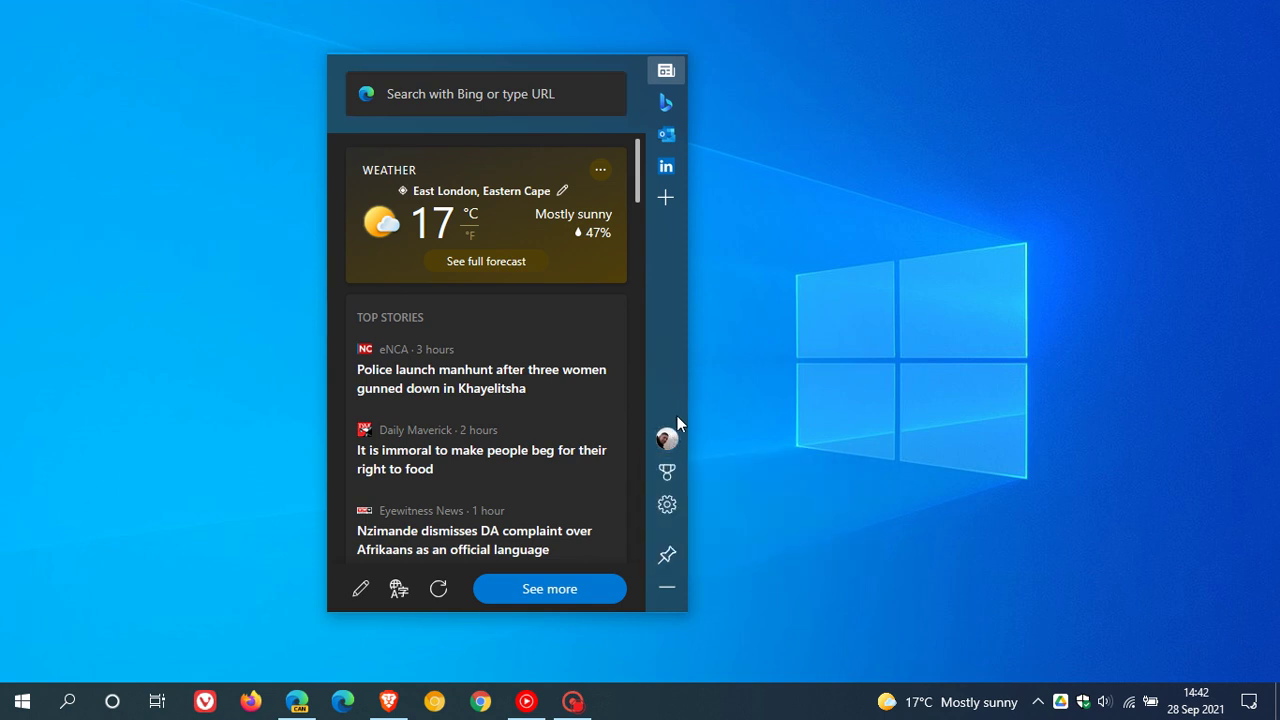
left_click(667, 507)
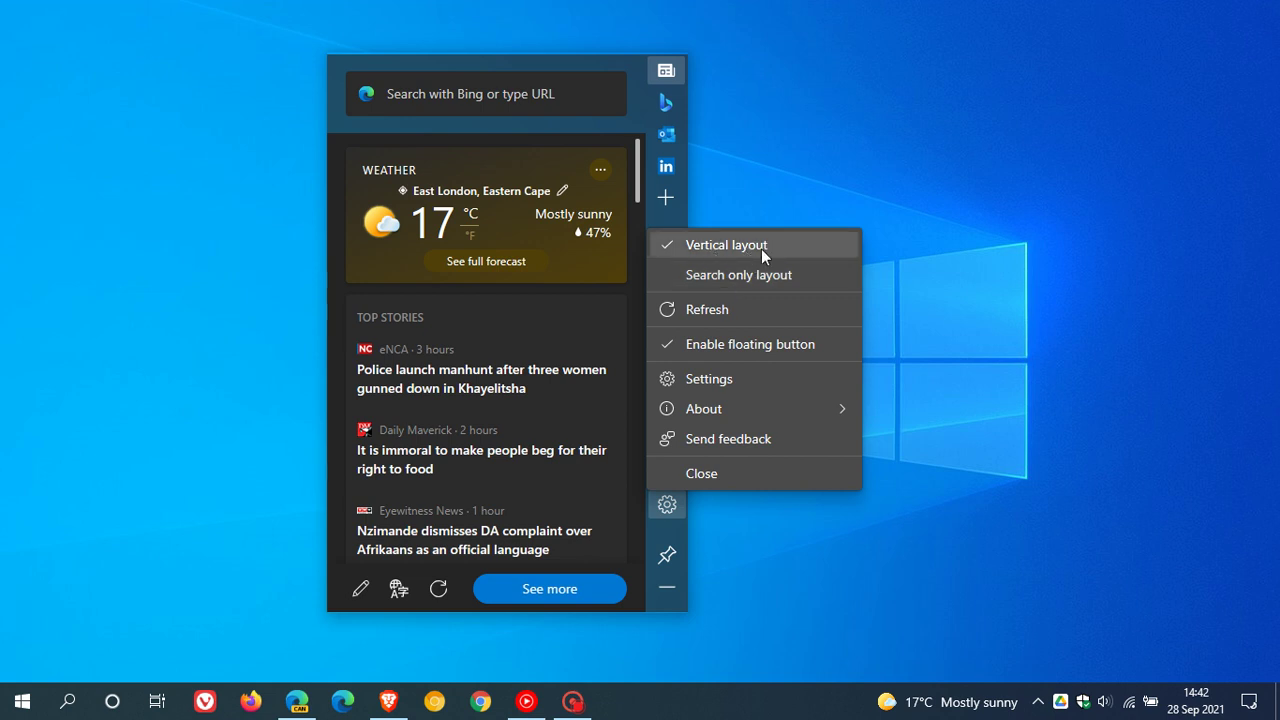
left_click(737, 275)
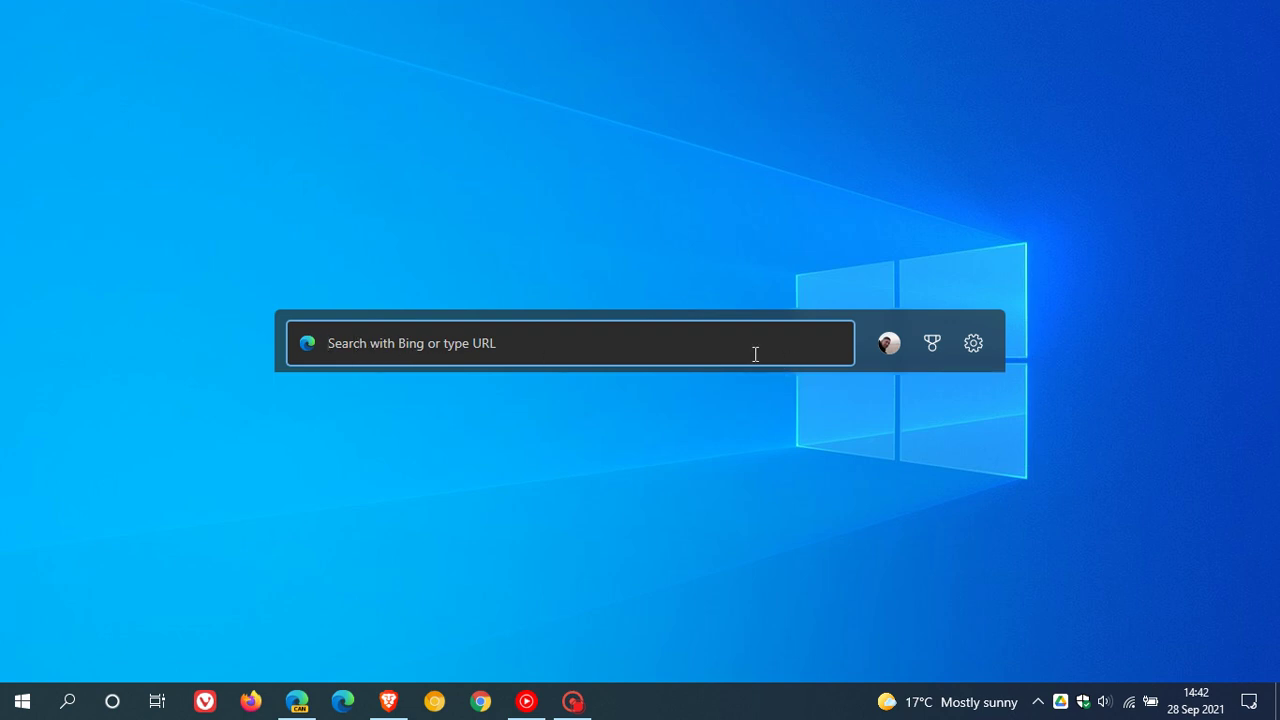
left_click(972, 343)
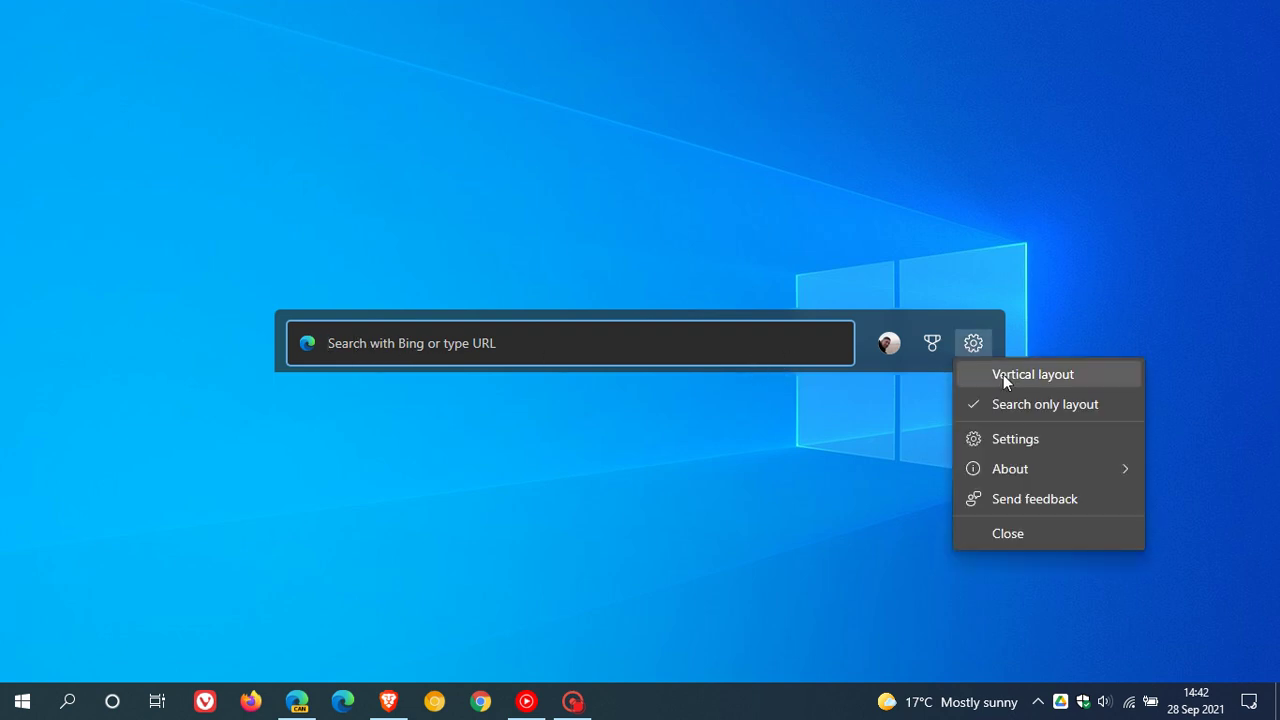
left_click(1003, 374)
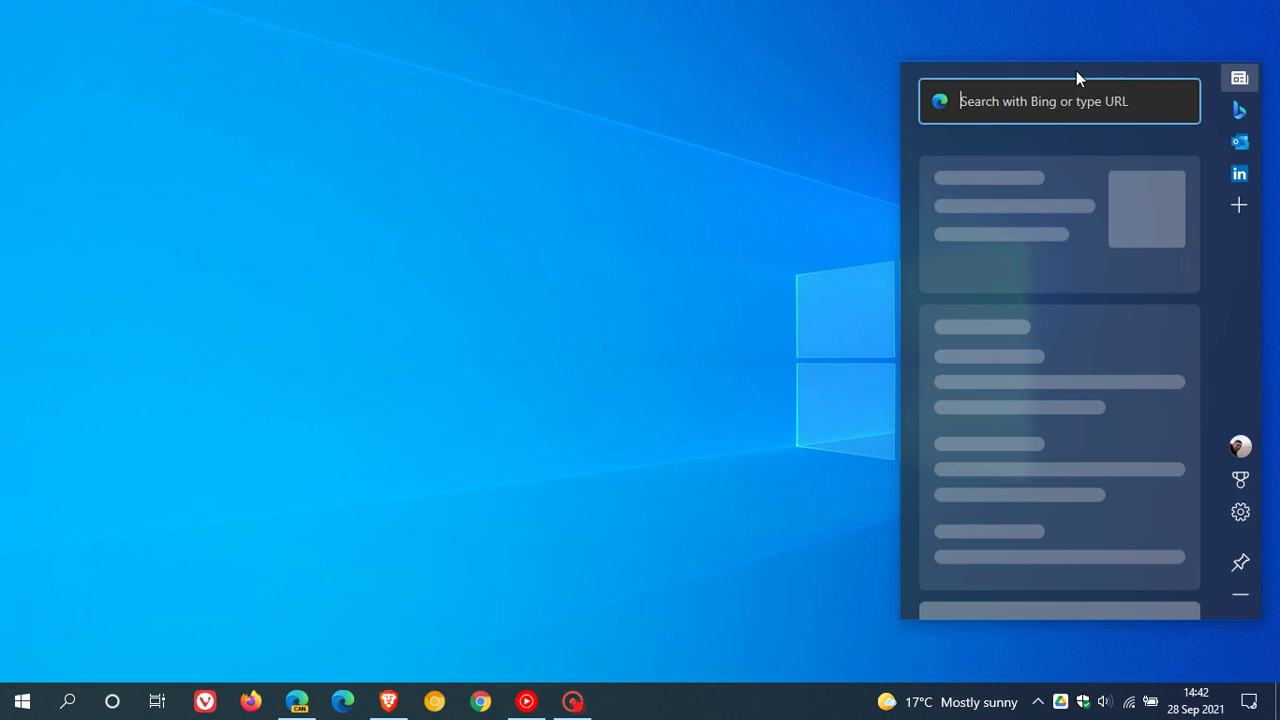
Step: Drag the widget panel left, dock it along the left screen edge, then undock it
left_click_drag(1074, 70, 484, 59)
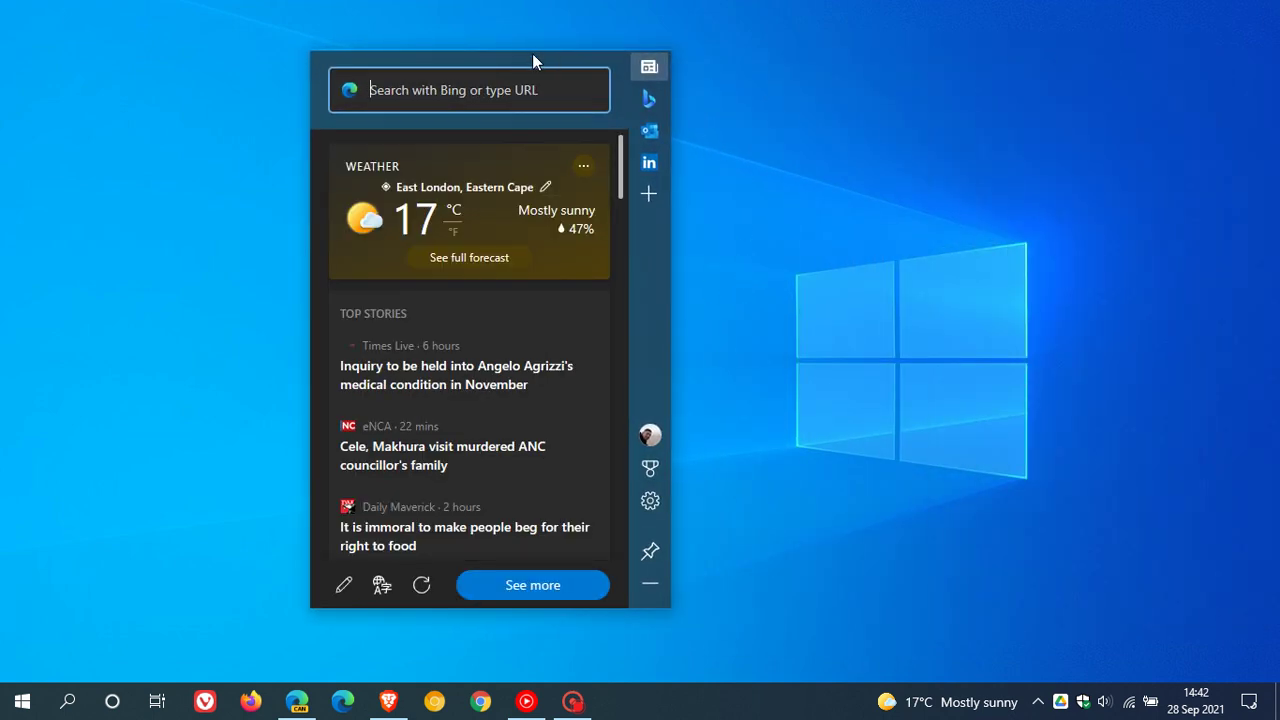
left_click_drag(531, 60, 375, 77)
left_click(492, 560)
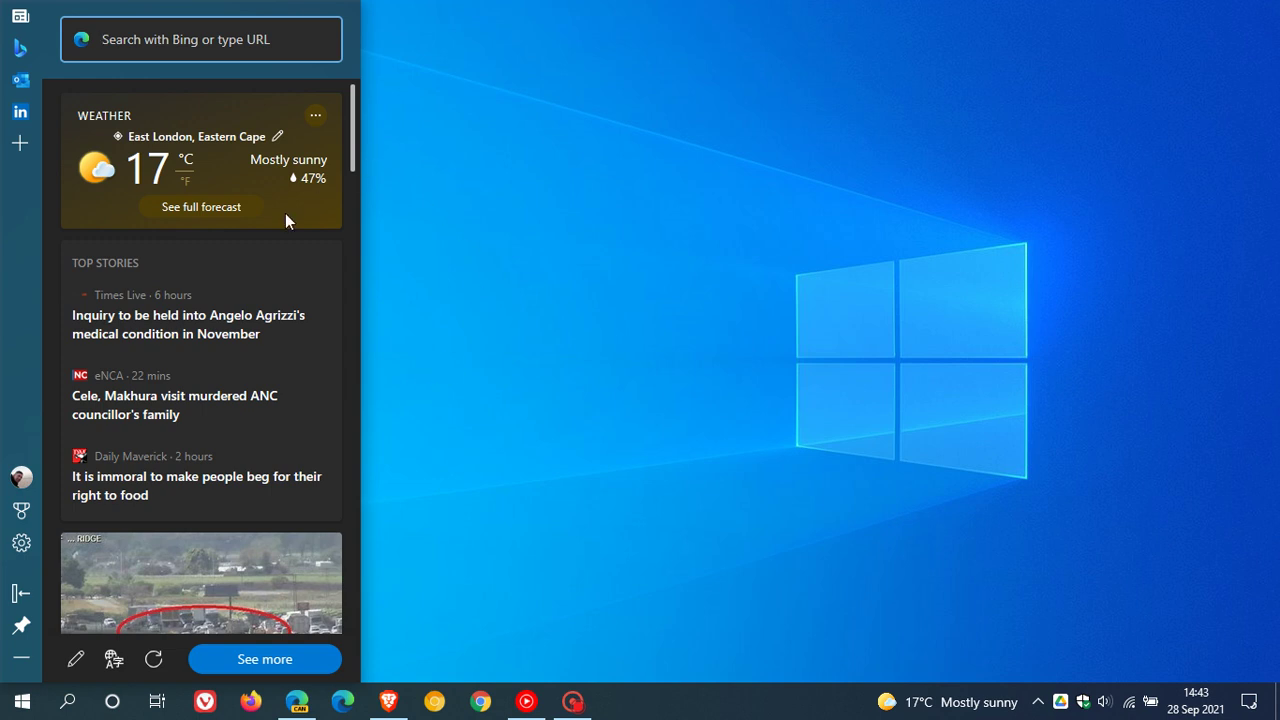
left_click(21, 625)
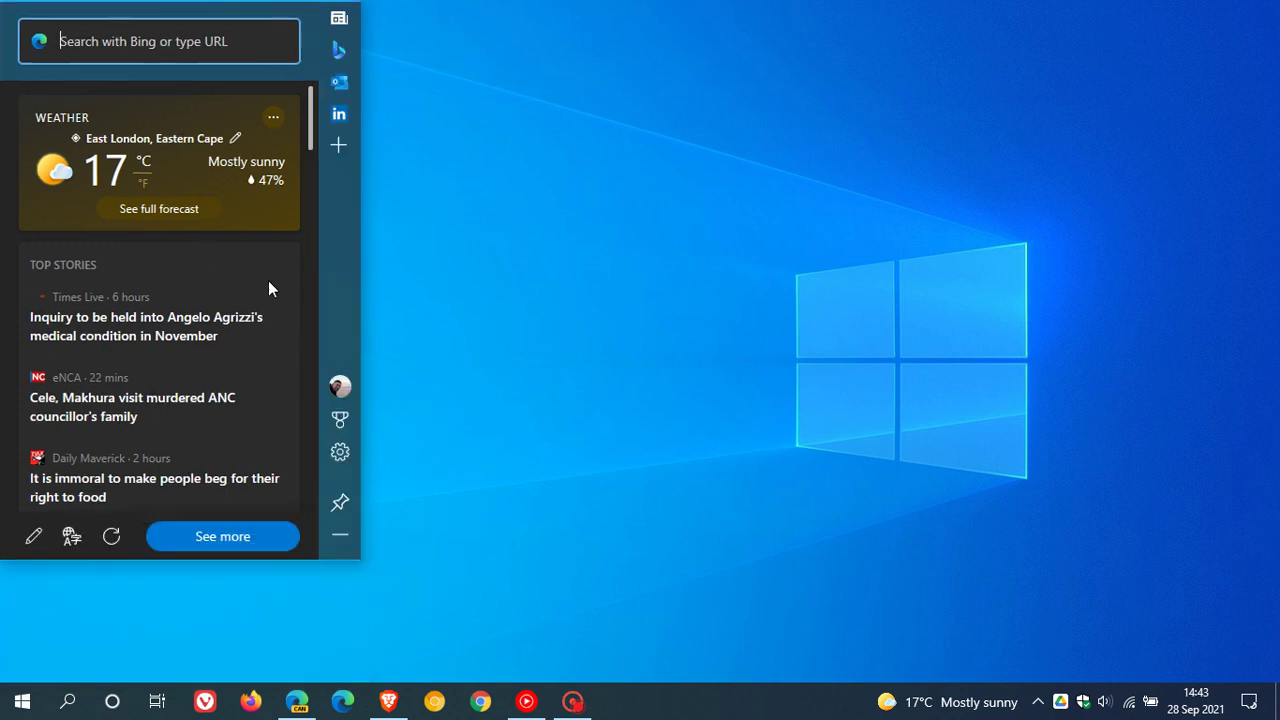
Step: Dock the panel along the right screen edge and enable autohide
left_click_drag(198, 18, 952, 65)
left_click(1093, 557)
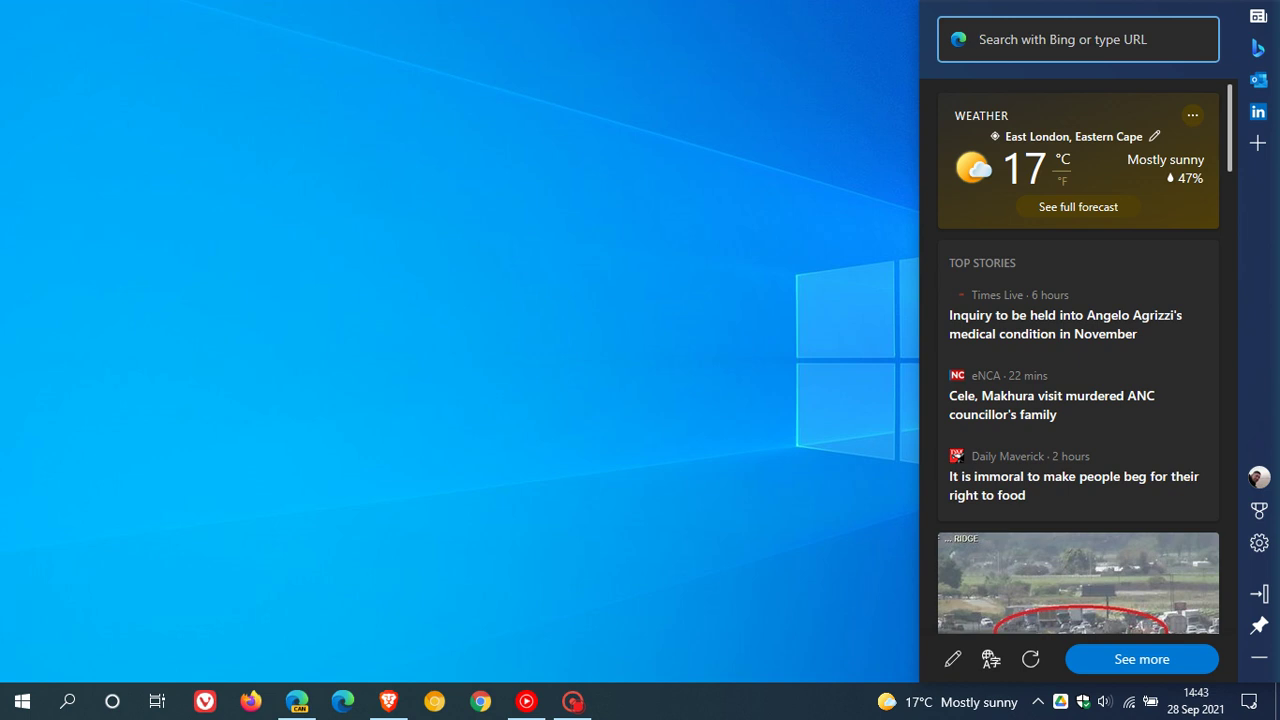
left_click(1260, 598)
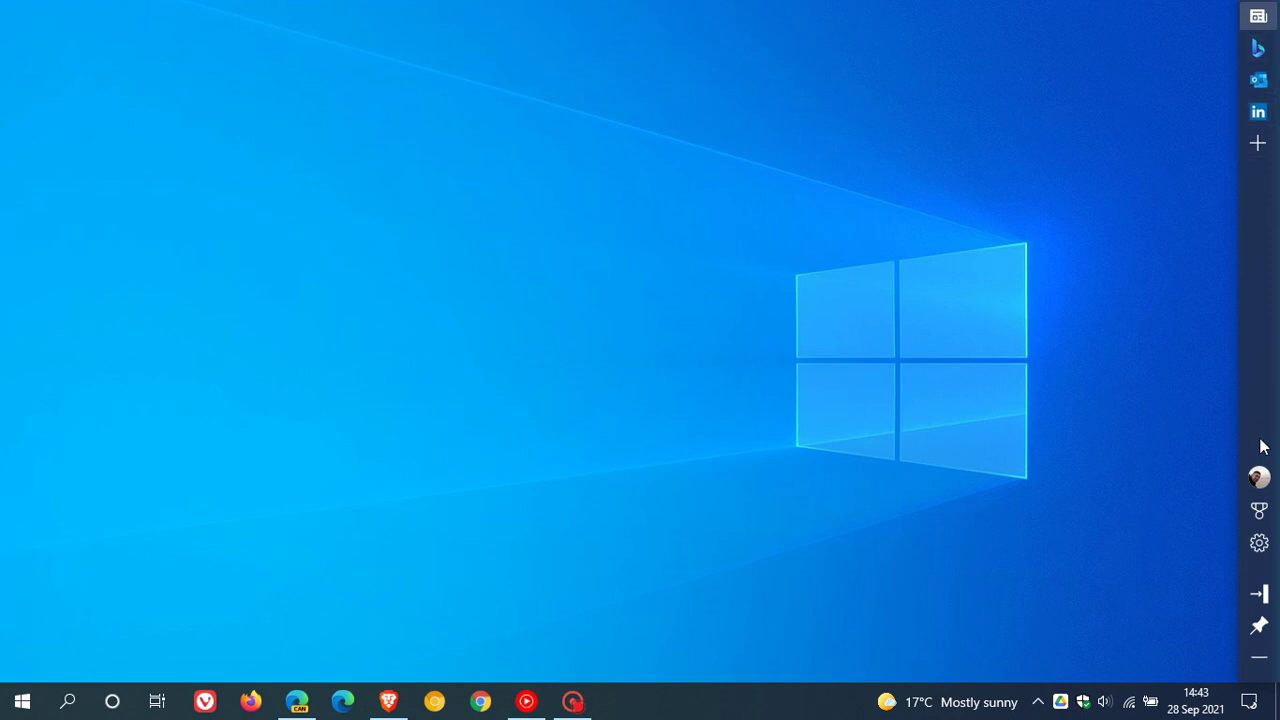
Step: Expand and undock the panel, move it to the screen centre, and minimize it to a floating button
left_click(1262, 597)
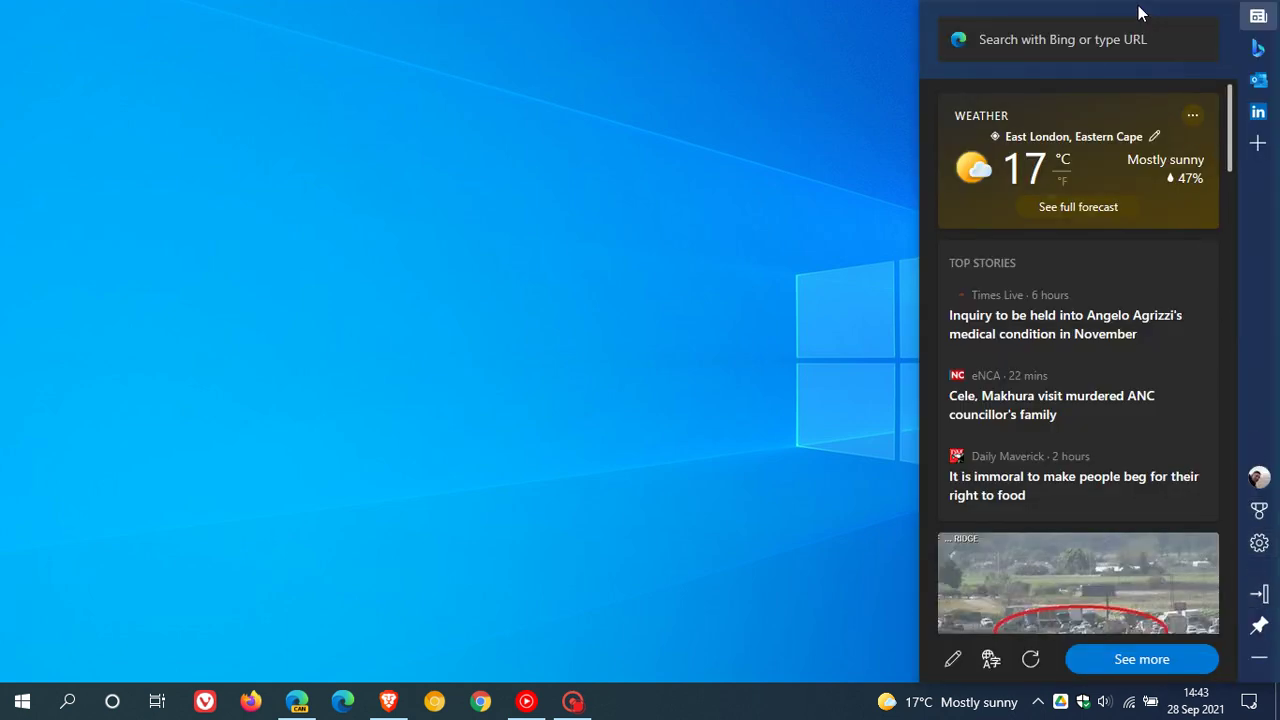
left_click(1259, 626)
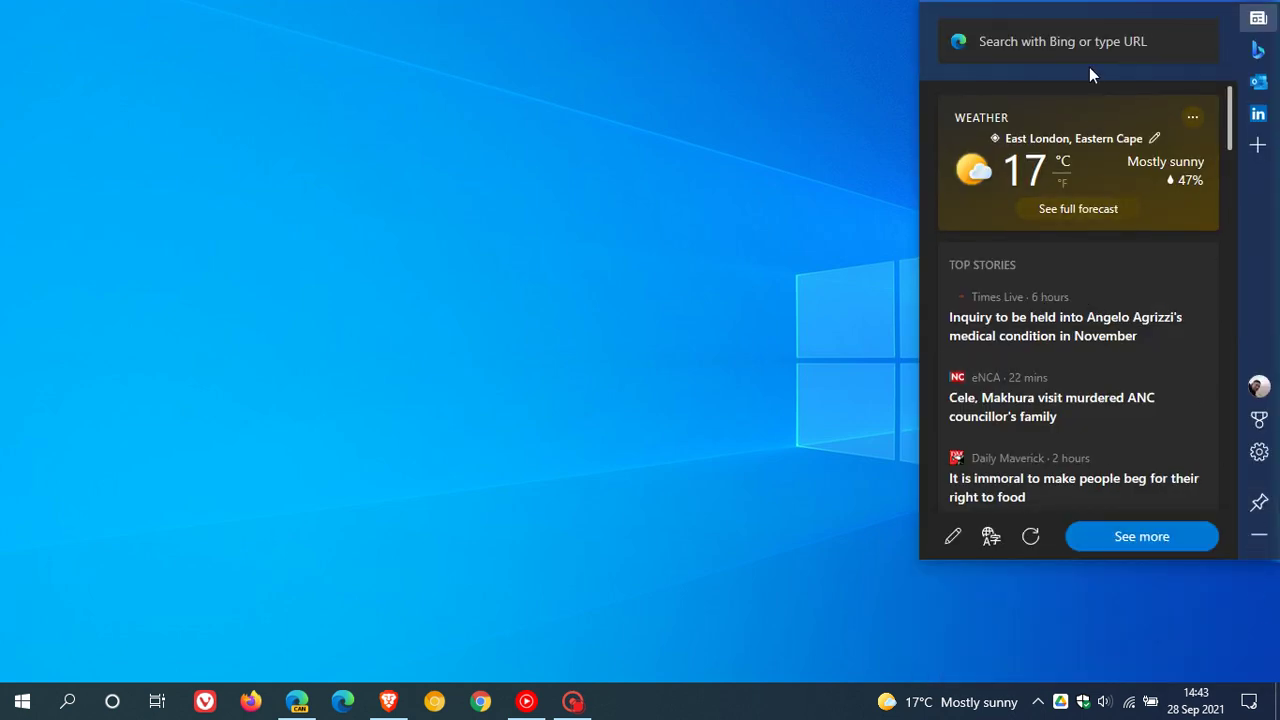
left_click_drag(1117, 12, 642, 40)
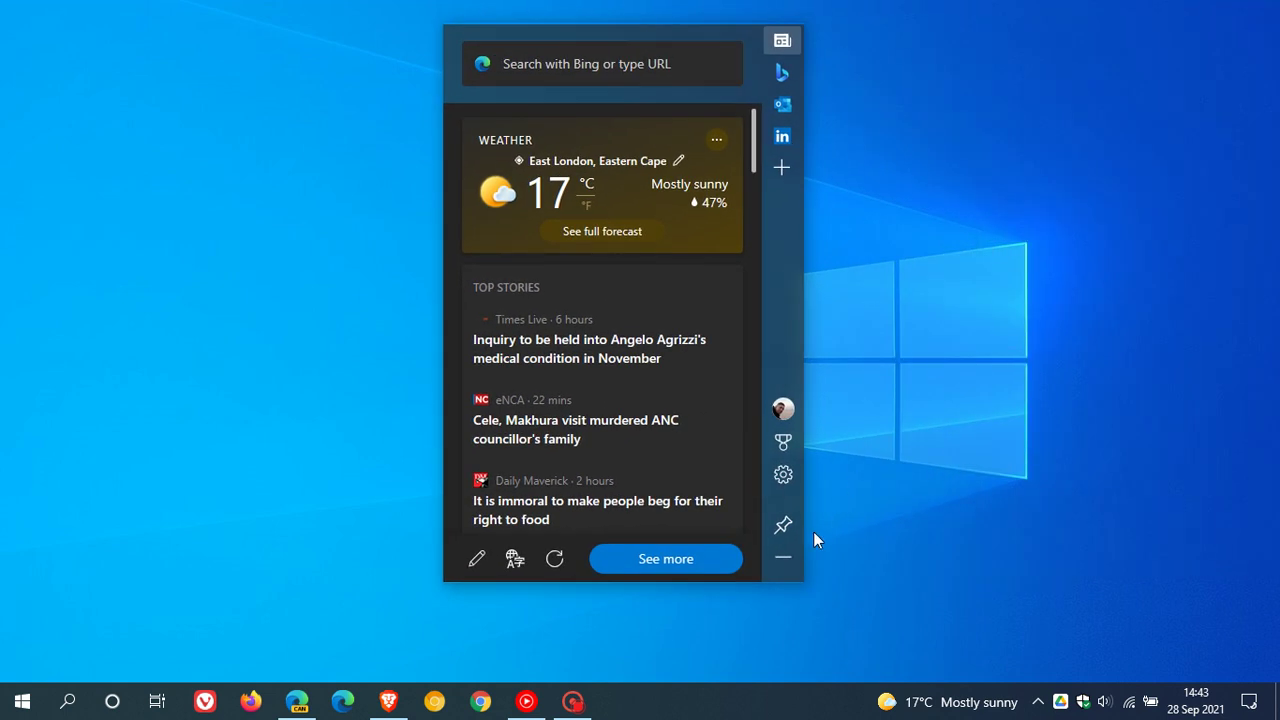
left_click(782, 553)
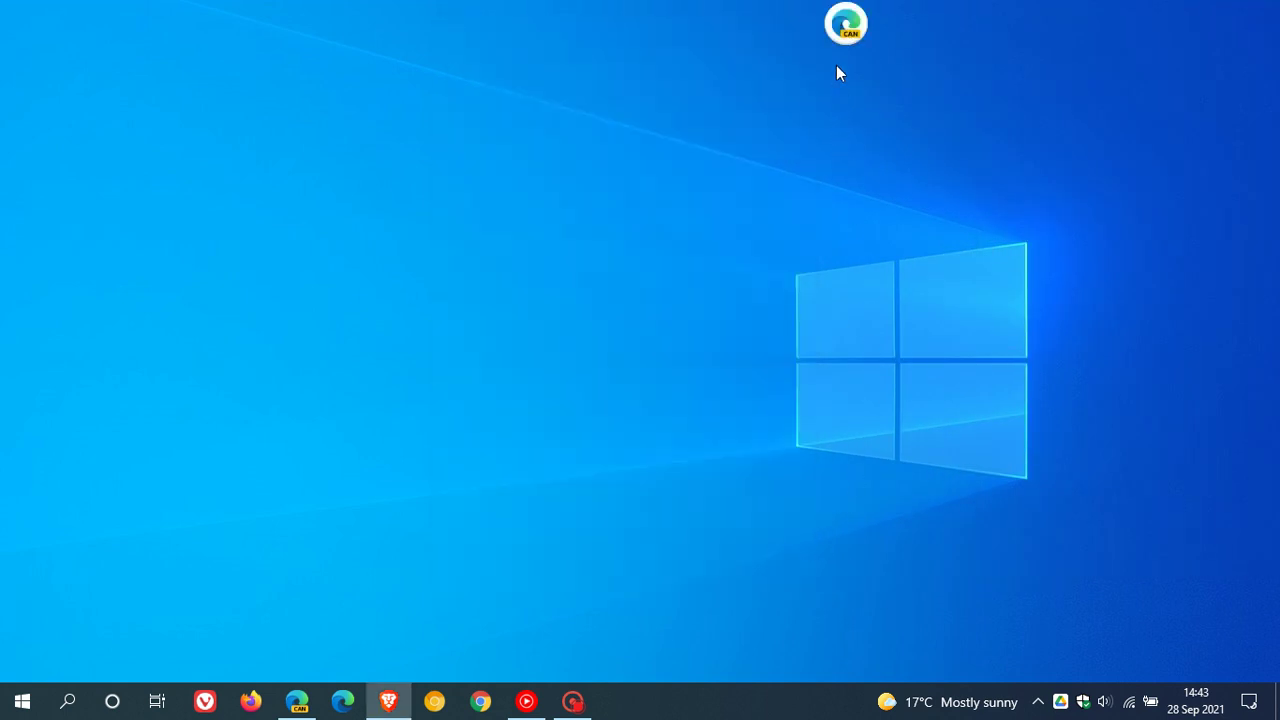
Step: Move the floating button to the right screen edge, reopen the panel, and minimize it again
left_click_drag(846, 26, 1256, 318)
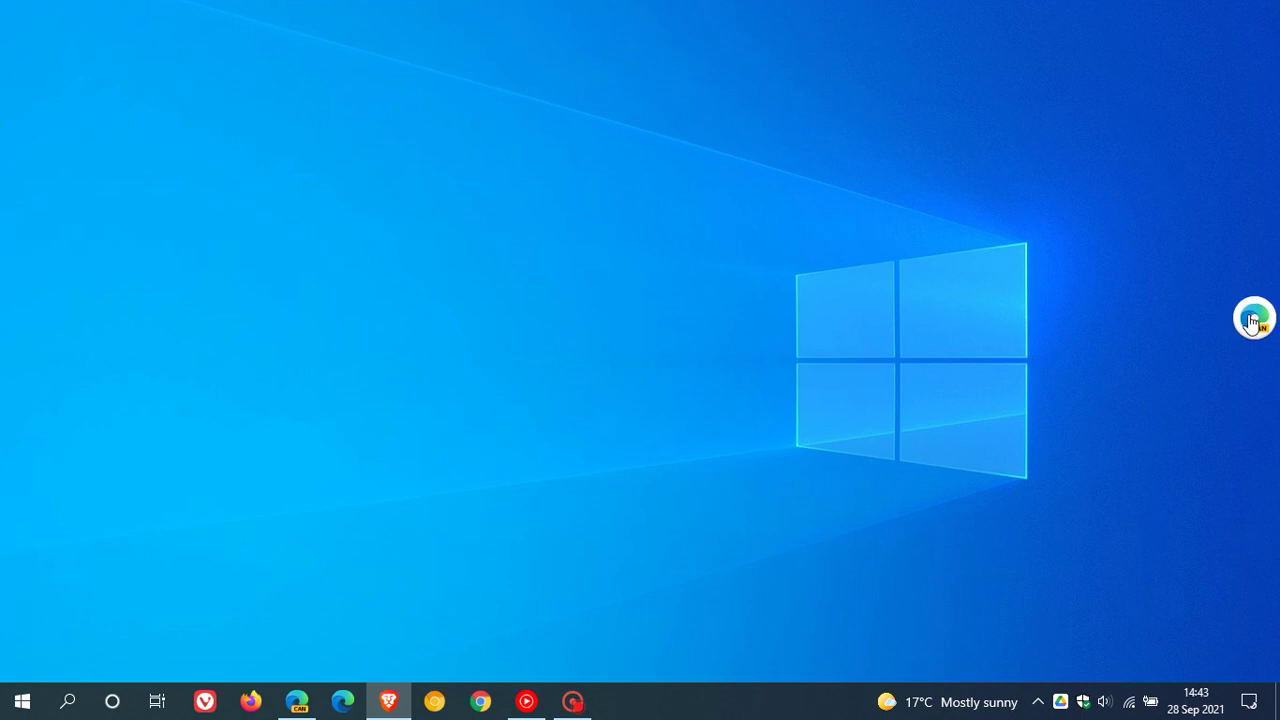
left_click(1257, 335)
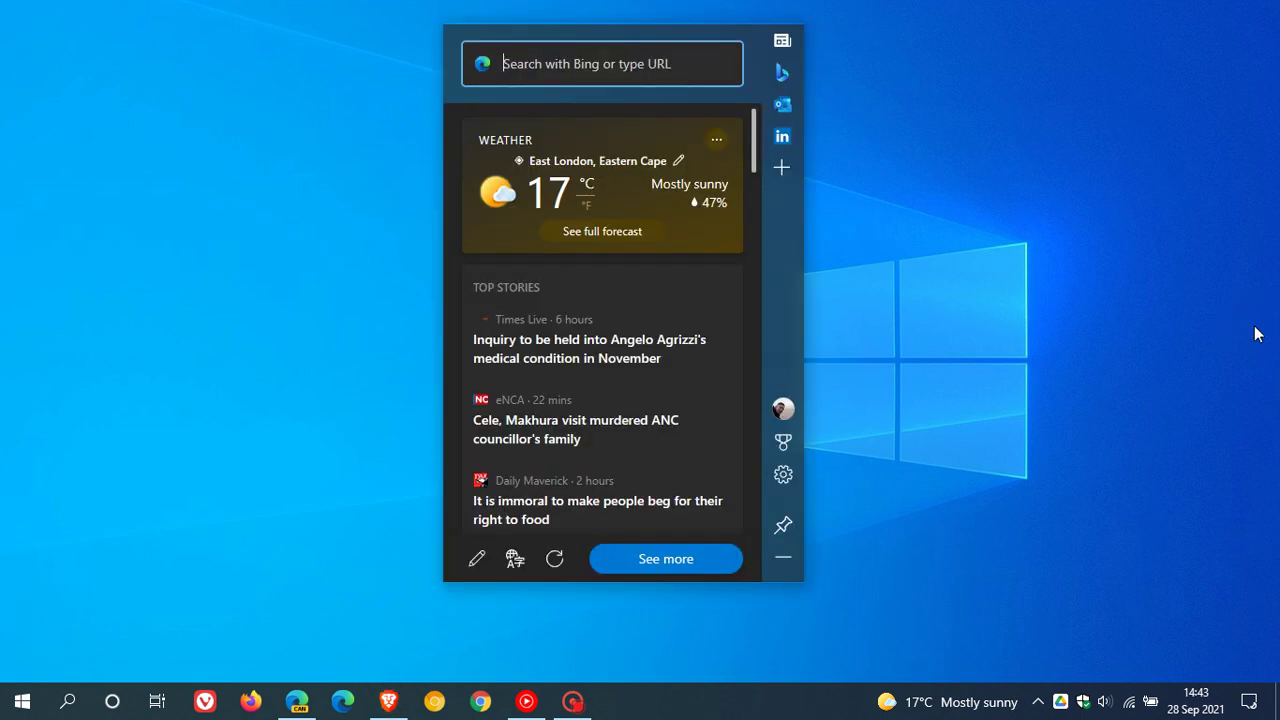
left_click(779, 557)
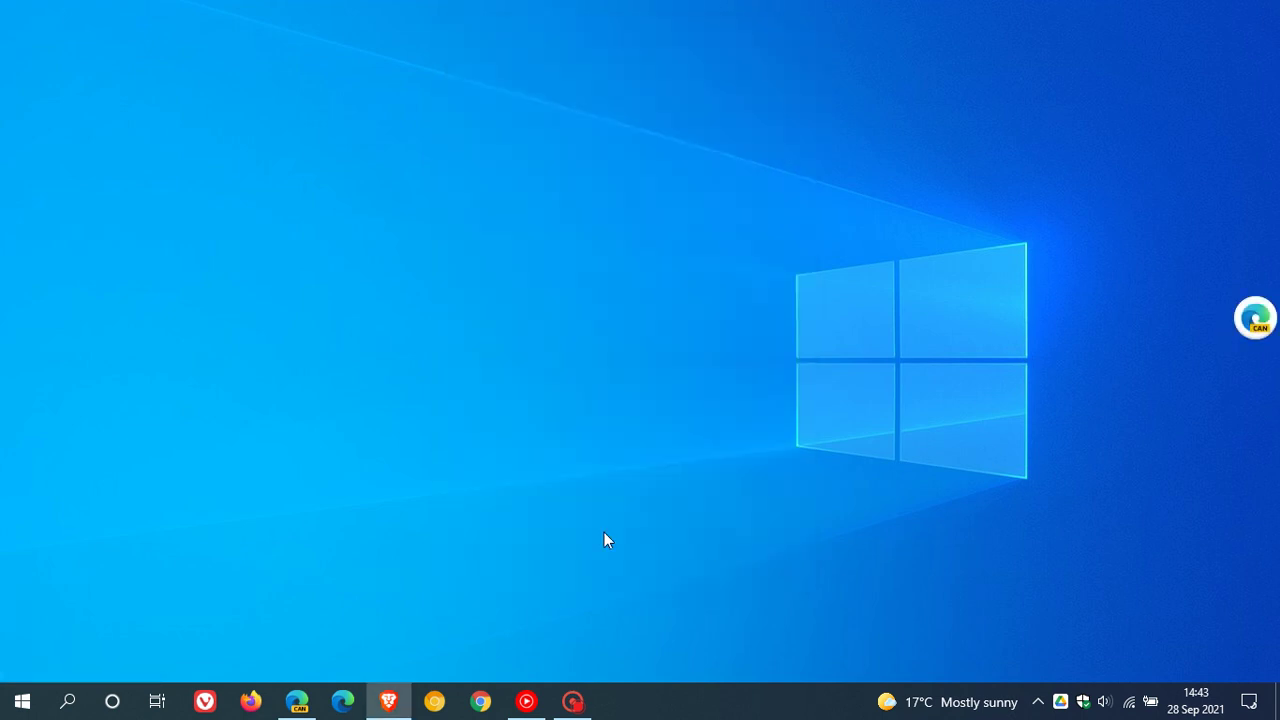
left_click(293, 705)
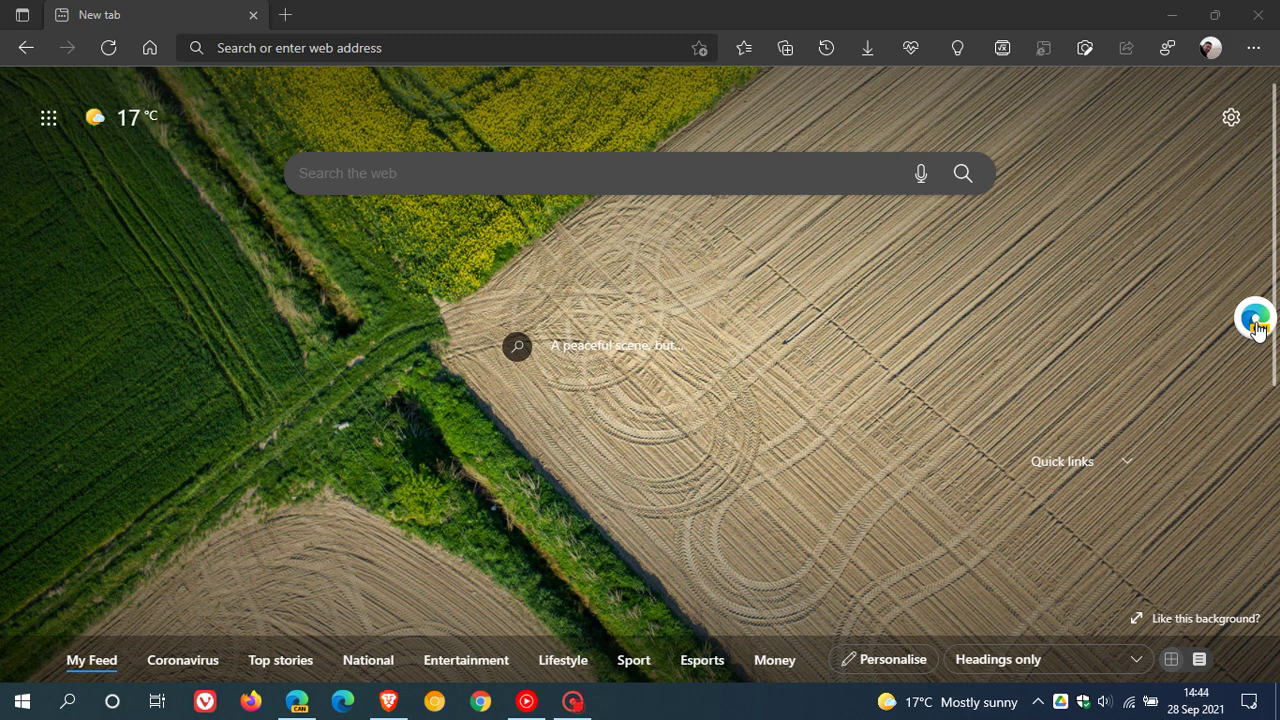
right_click(1256, 330)
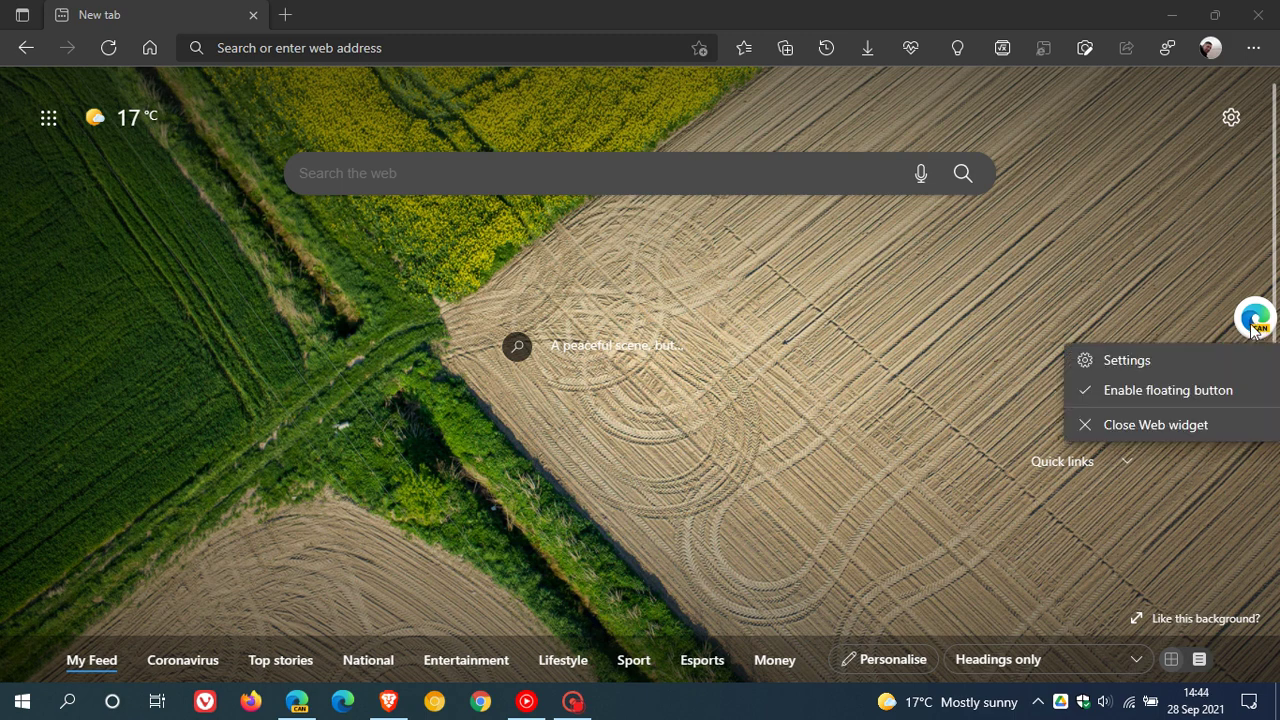
left_click(1137, 358)
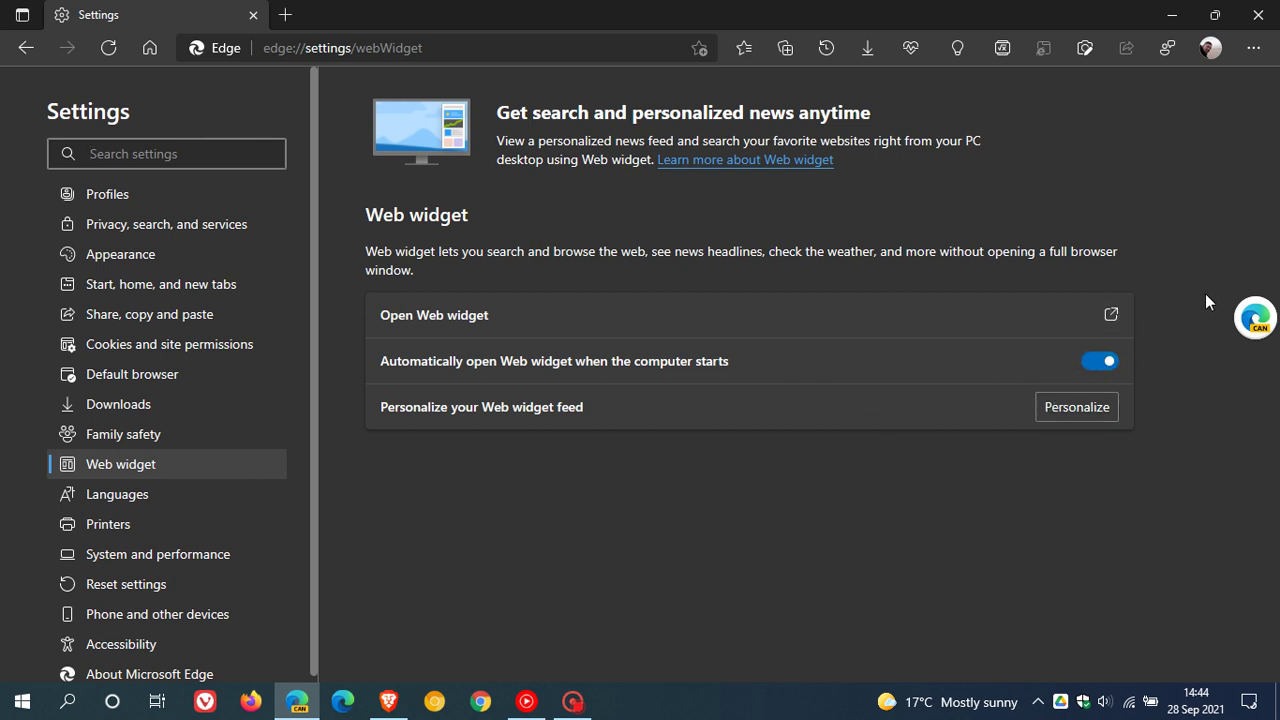
right_click(1252, 328)
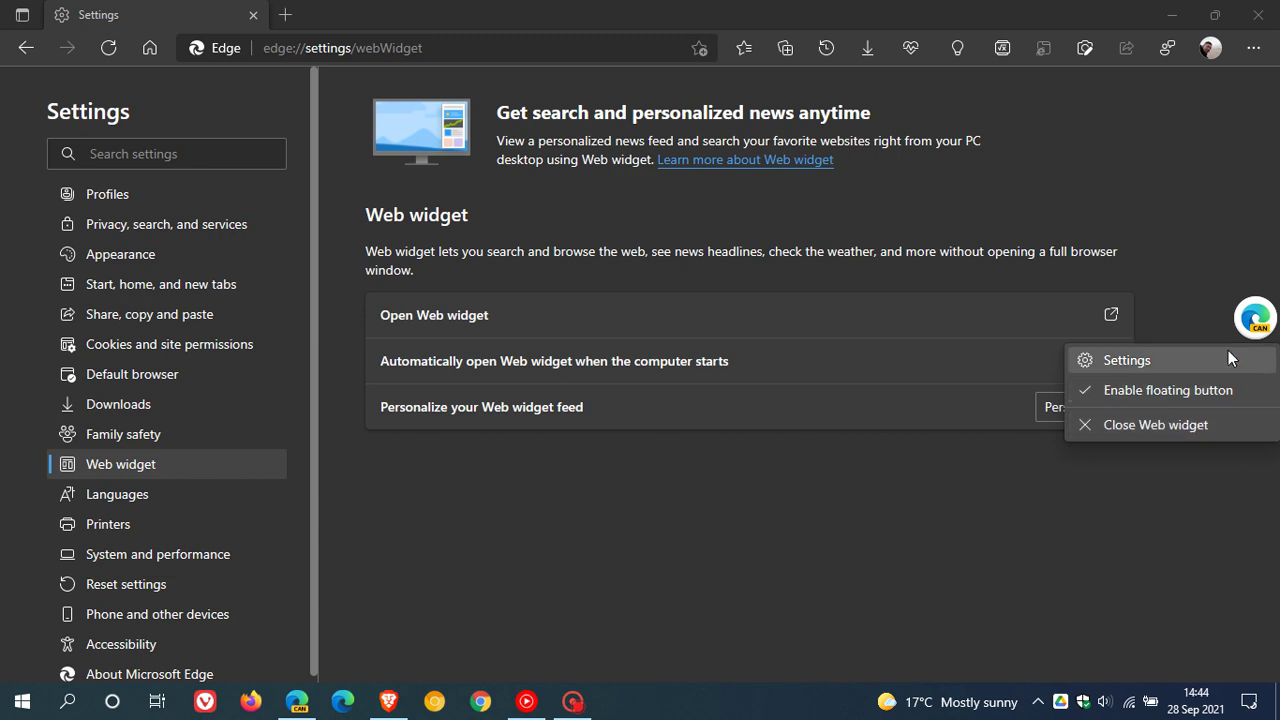
left_click(150, 48)
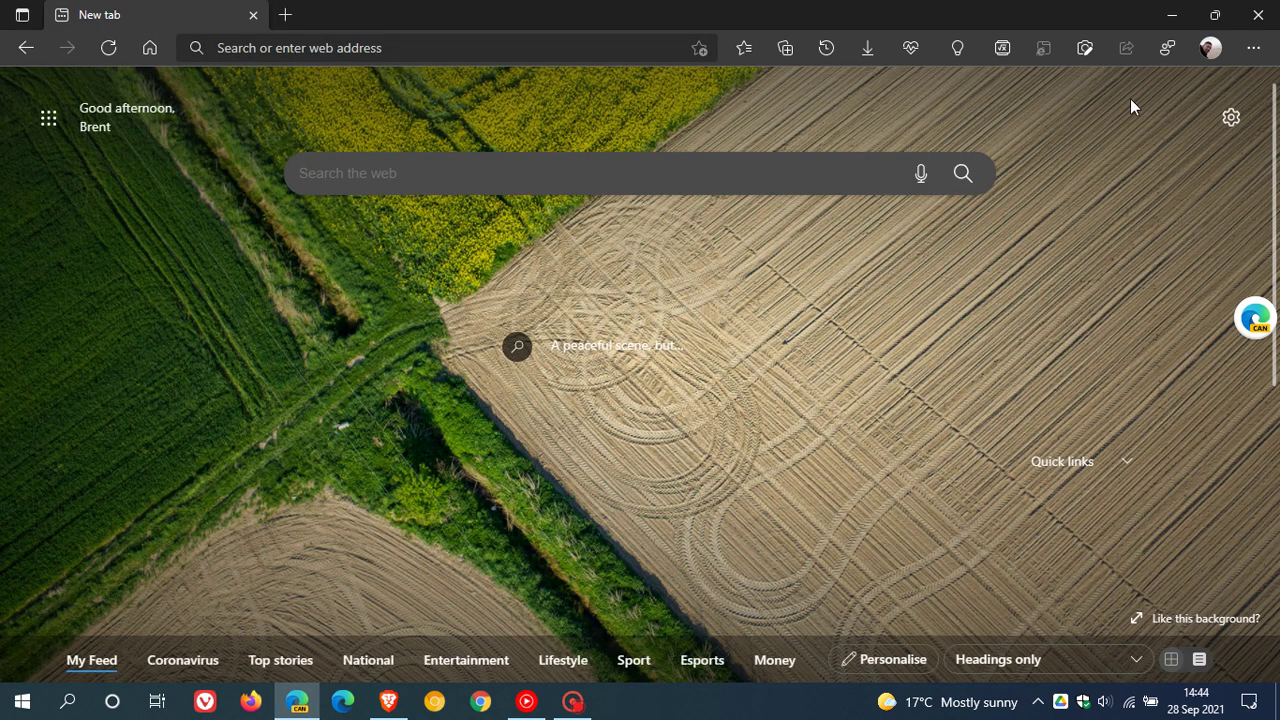
left_click(1170, 16)
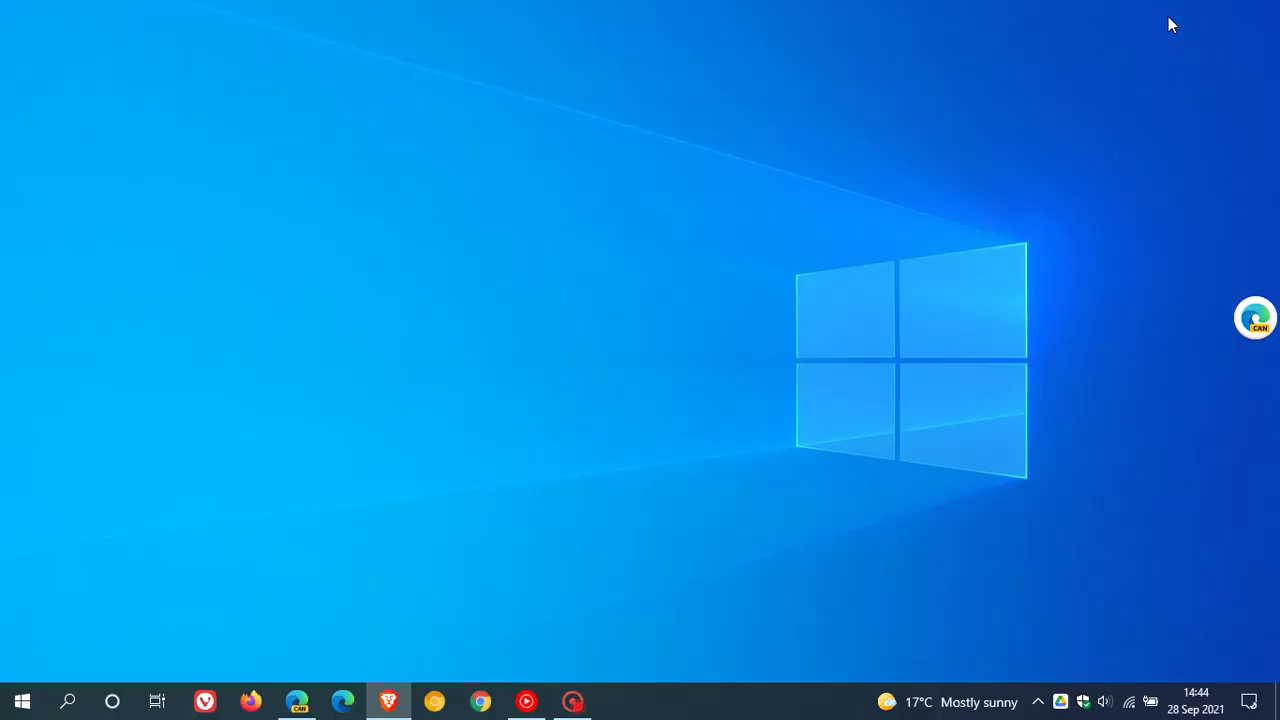
Step: Open the widget from its floating button and move the panel slightly left of centre
left_click(1258, 334)
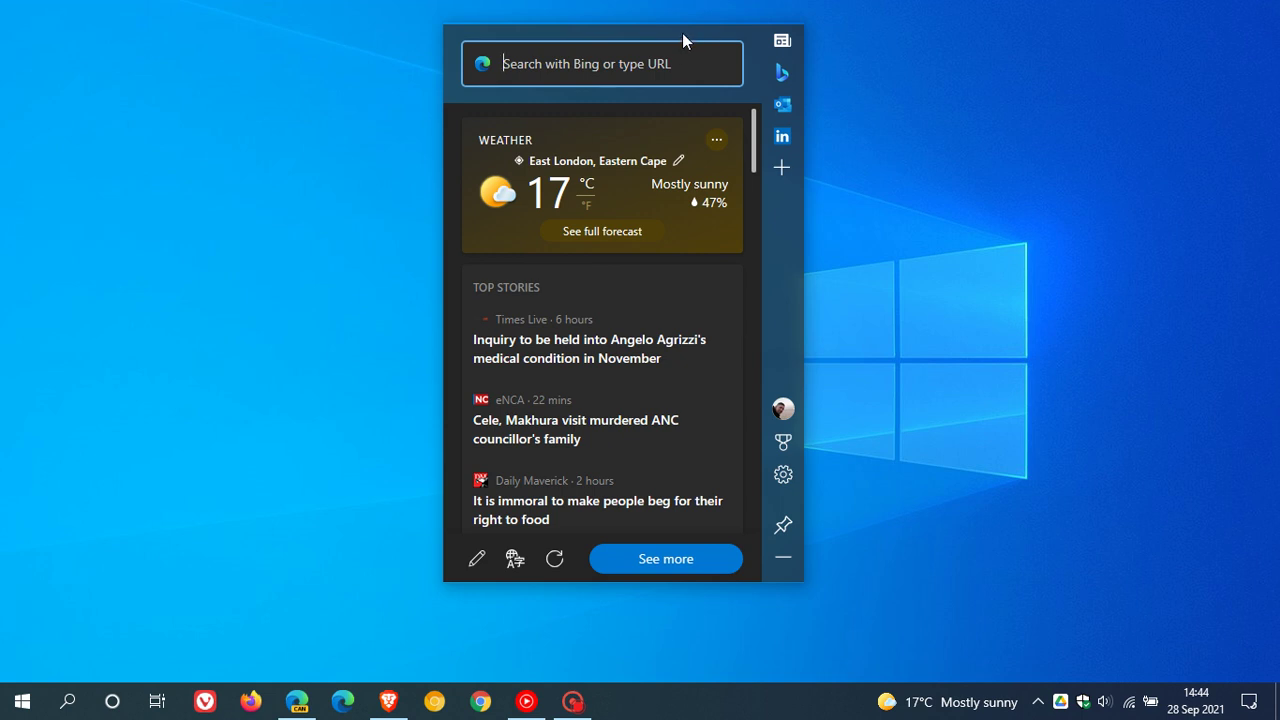
left_click_drag(684, 33, 575, 46)
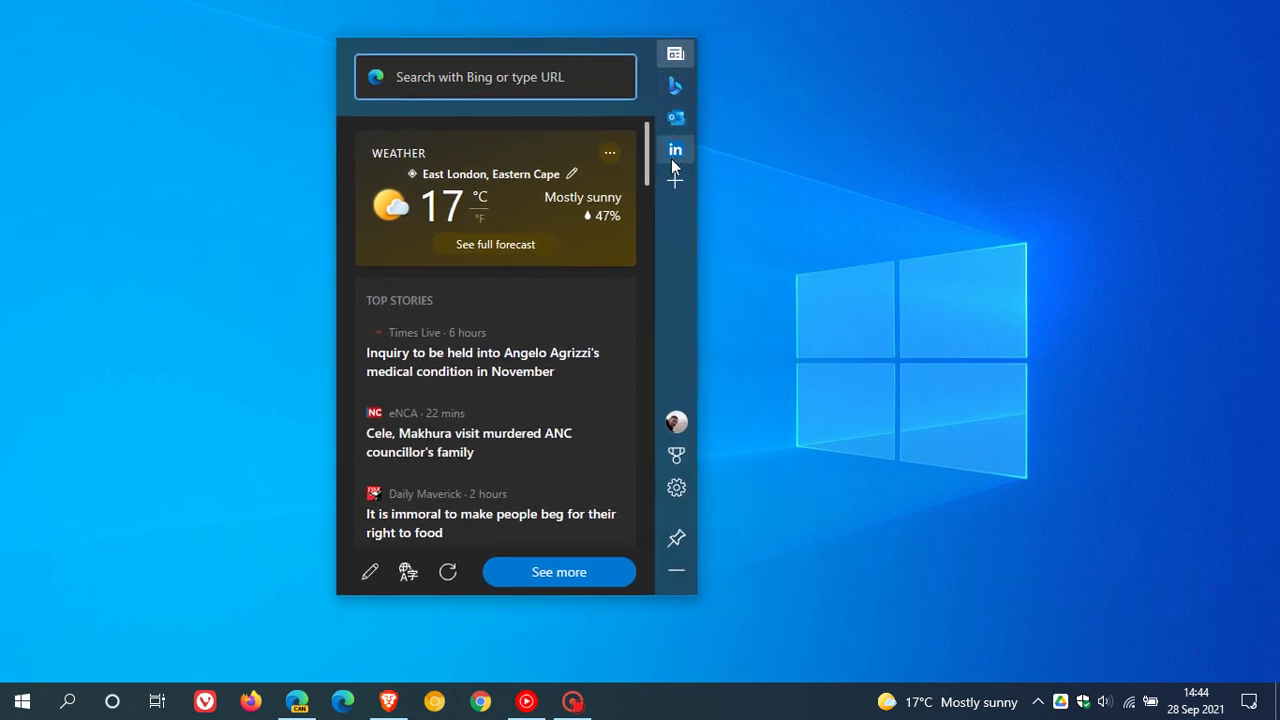